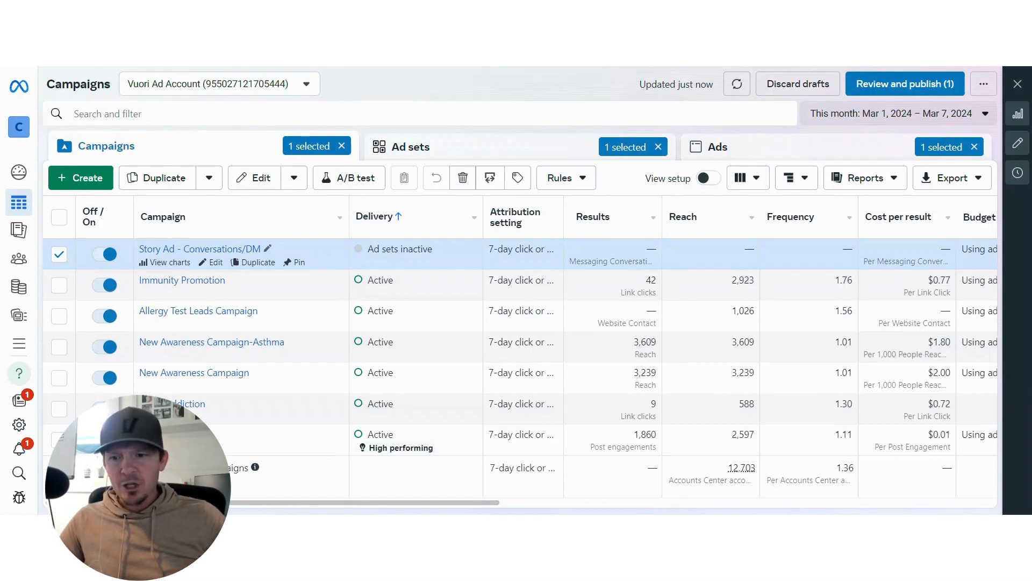
Step: Create a new auction campaign with the Engagement objective, using the manual engagement campaign setup
mouse_move(29, 219)
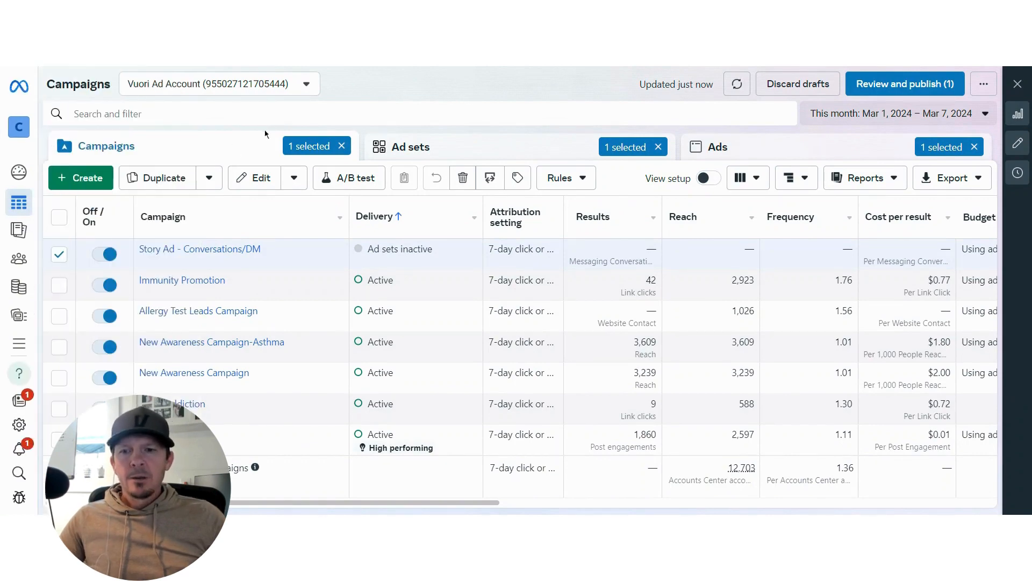
left_click(89, 180)
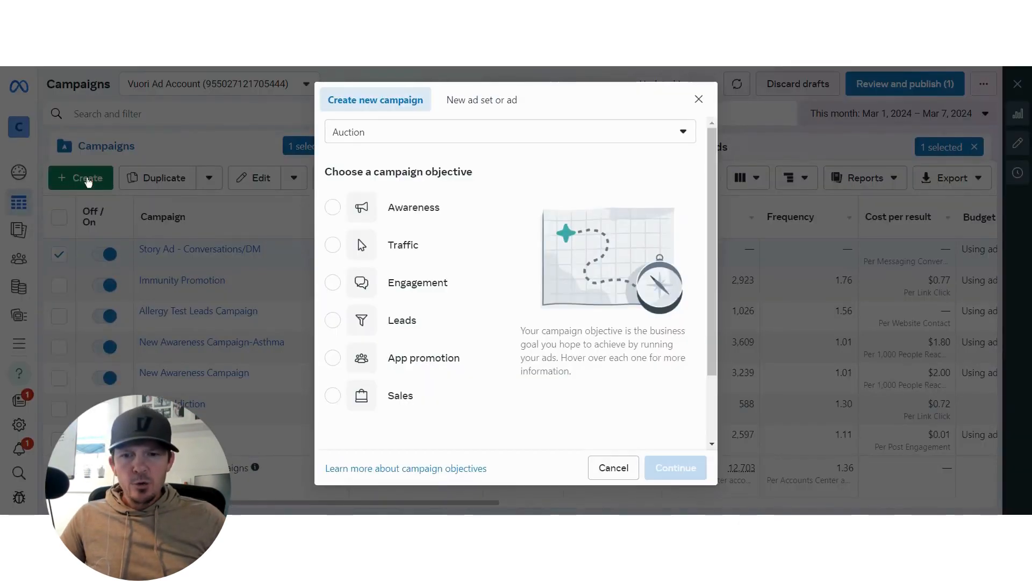
left_click(393, 283)
left_click(691, 474)
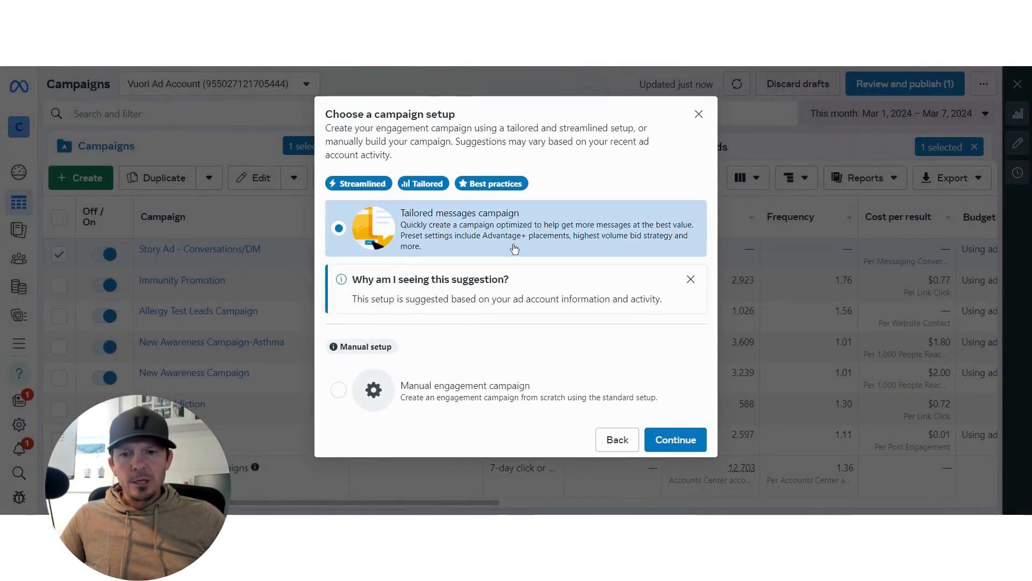
left_click(424, 391)
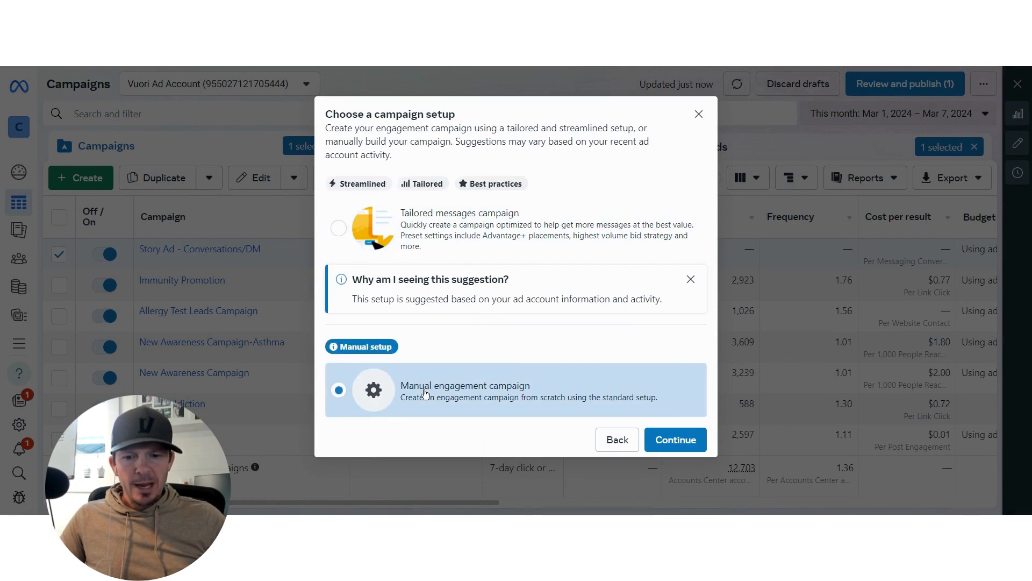
left_click(671, 442)
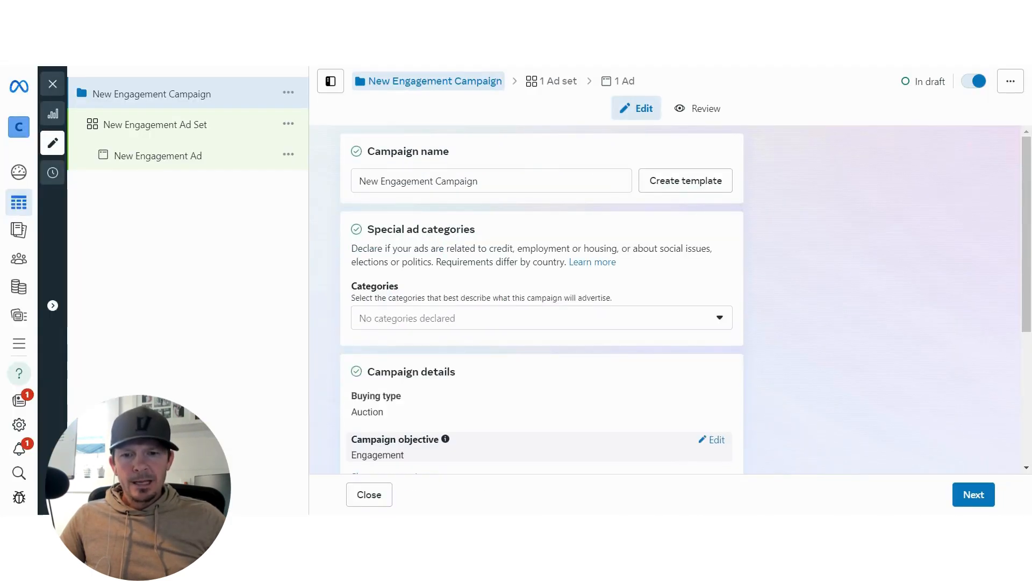
Step: Name the campaign "Reels Ad - Convos/Dms" and continue to its ad set
left_click(482, 179)
left_click_drag(478, 181, 357, 183)
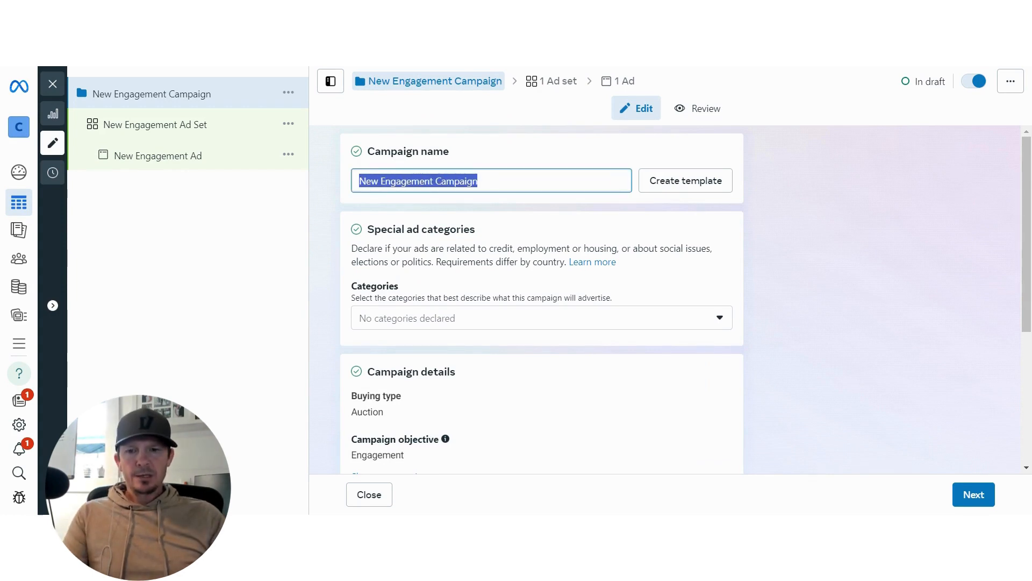
type("Reels ")
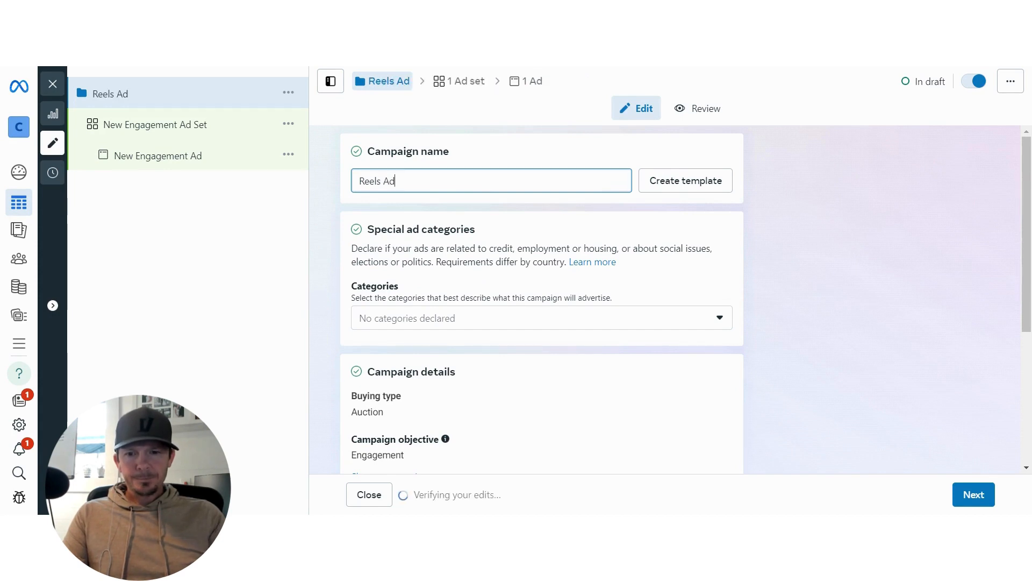
type("Ad - Con")
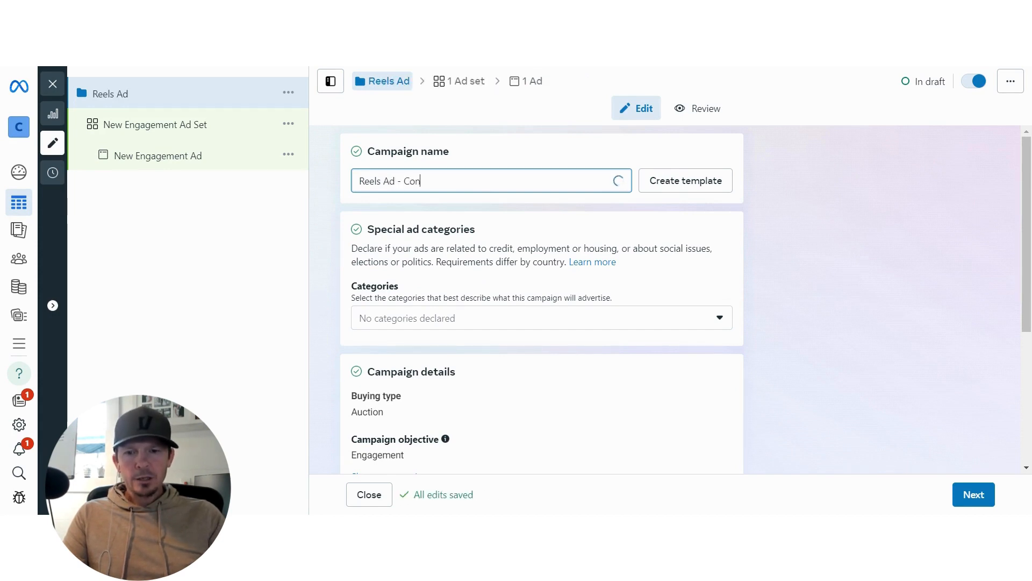
type("vos/Dms")
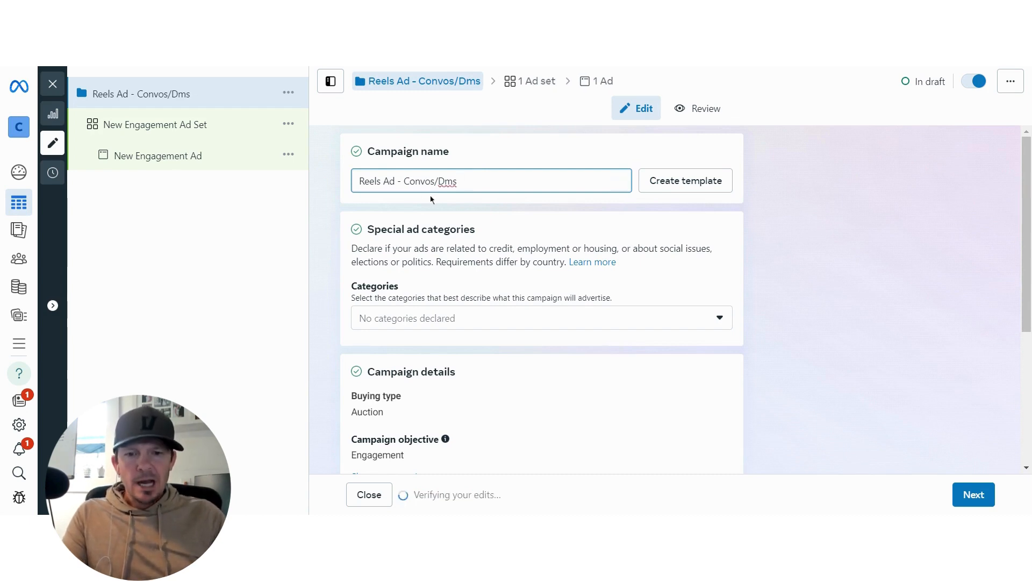
scroll(431, 198, "down", 2)
scroll(432, 198, "down", 2)
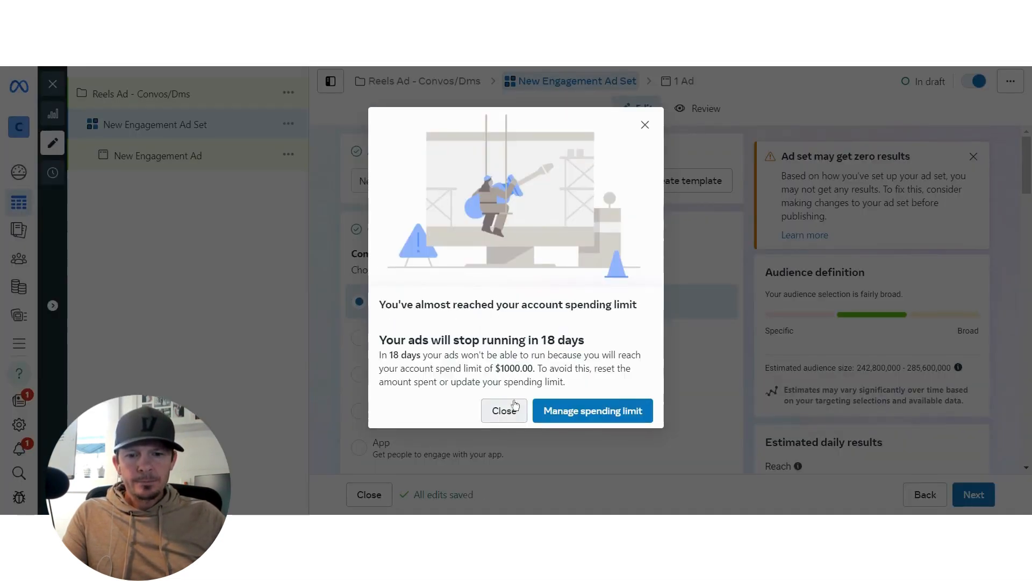
Step: Dismiss the spending limit notice and rename the ad set as "Ad Set #1"
left_click(513, 411)
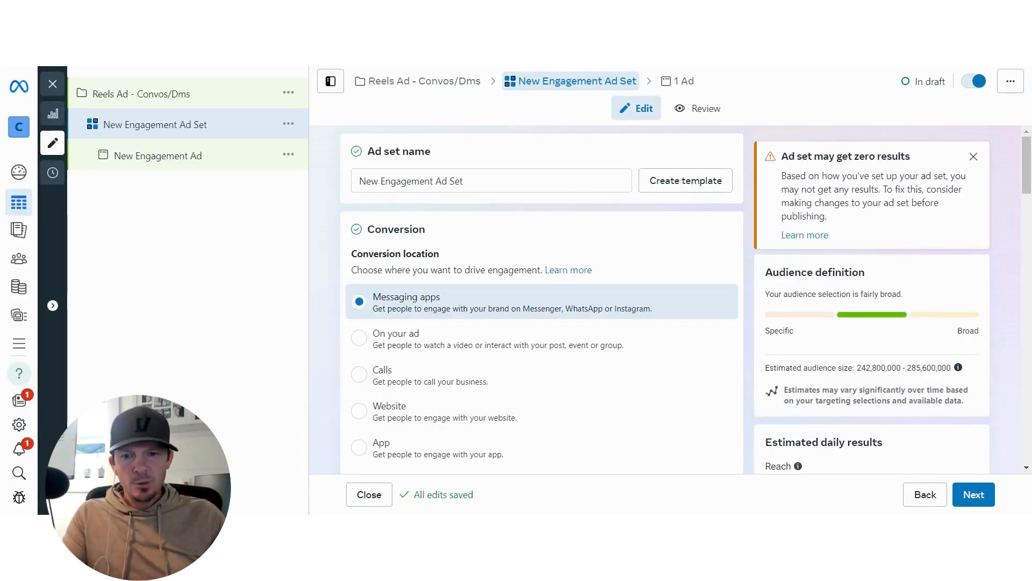
left_click_drag(445, 181, 361, 185)
key("BackSpace")
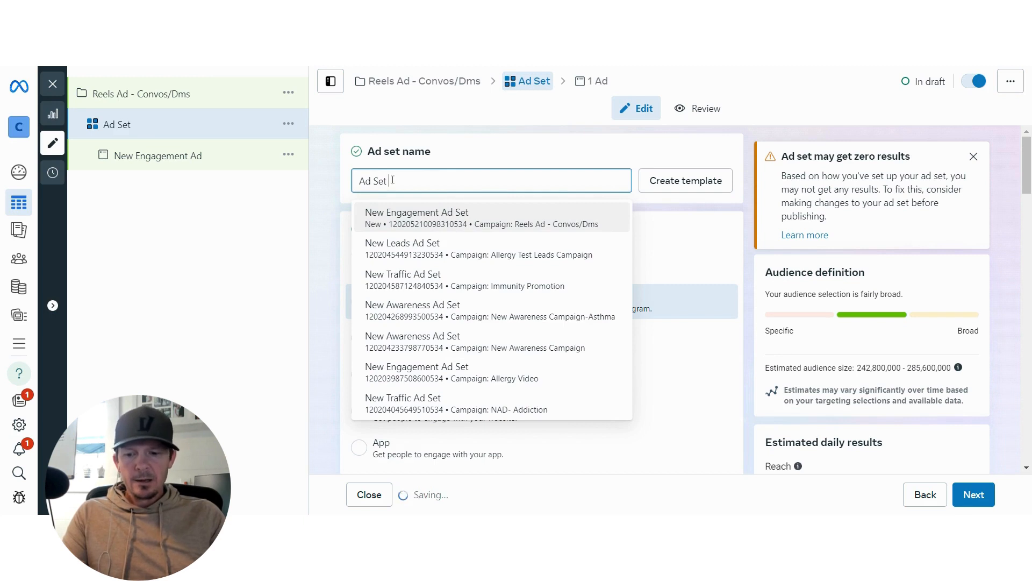
type("#1")
left_click(339, 249)
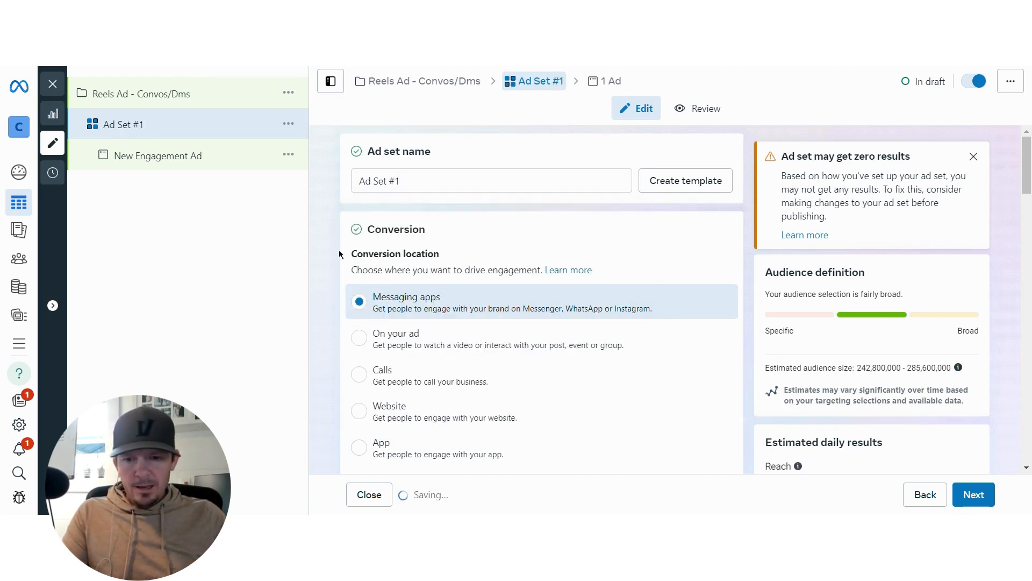
Step: Set the ad set's daily budget to $1.00
scroll(339, 250, "down", 3)
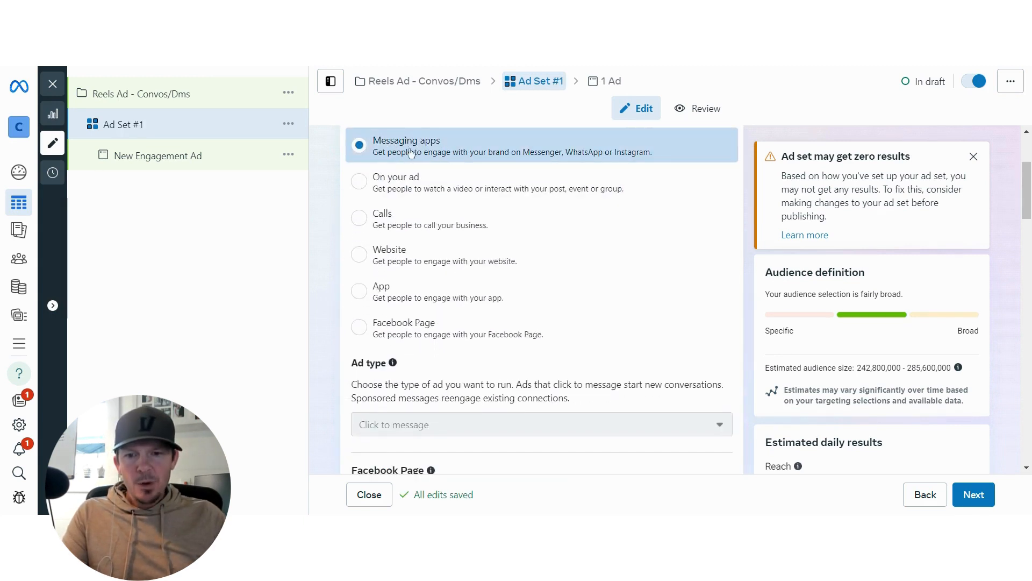
scroll(419, 154, "down", 4)
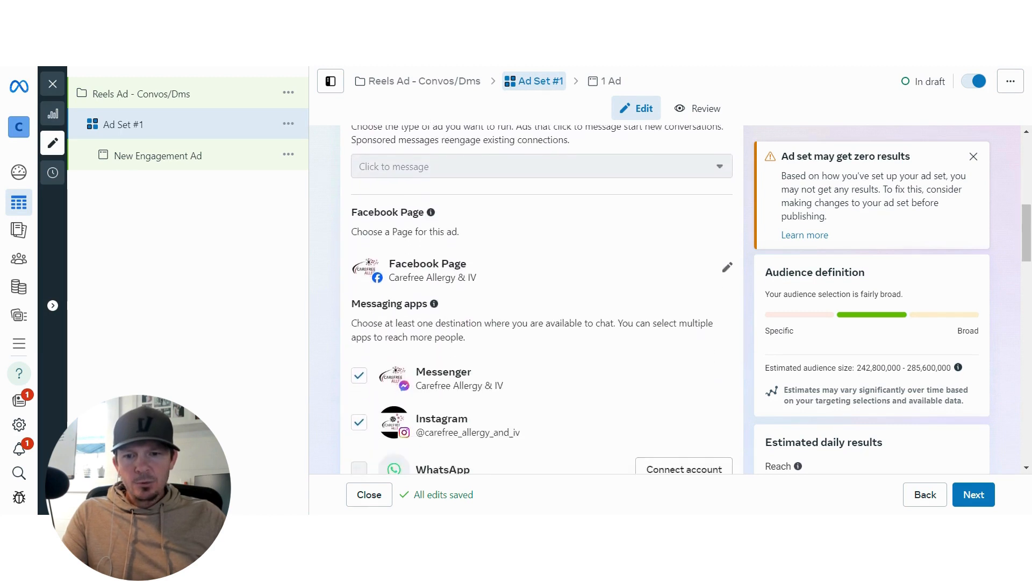
scroll(436, 210, "down", 4)
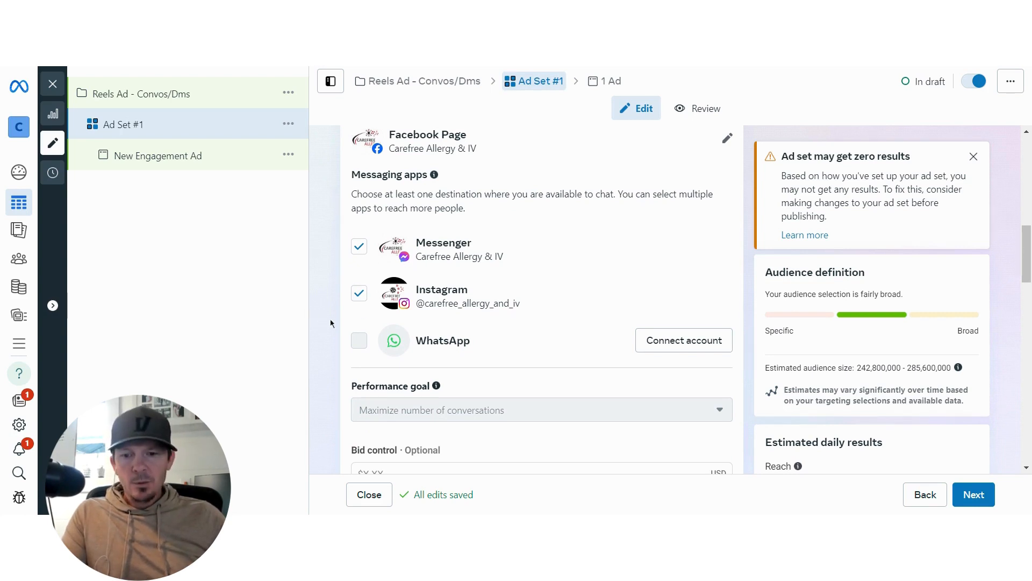
scroll(330, 319, "down", 3)
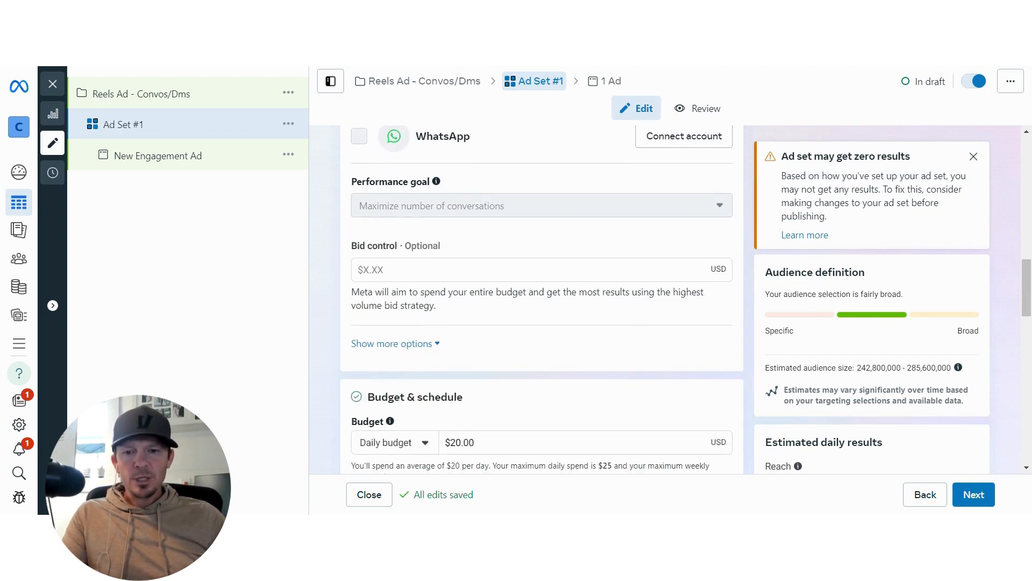
scroll(471, 208, "down", 2)
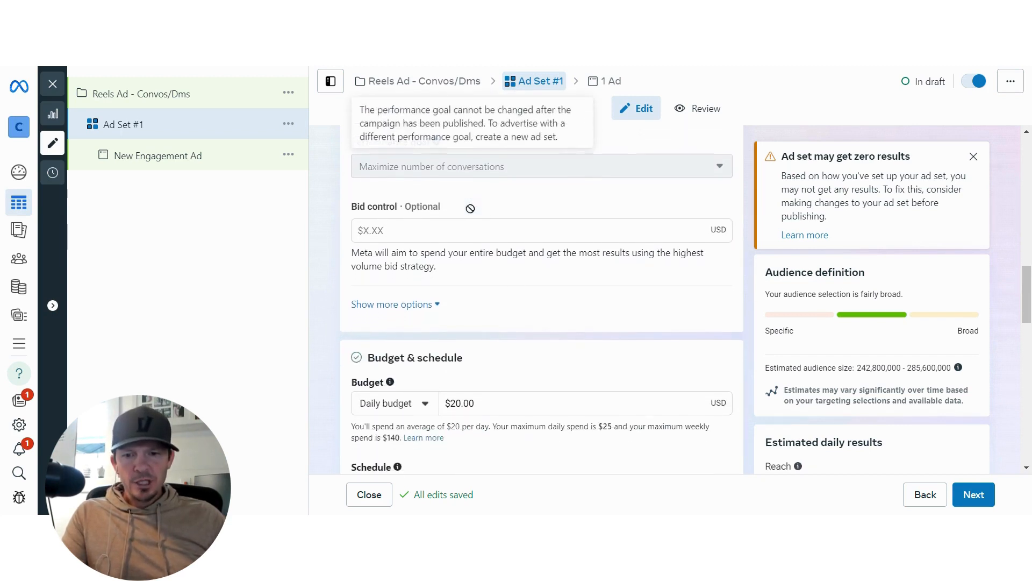
scroll(445, 219, "down", 1)
scroll(445, 219, "down", 1)
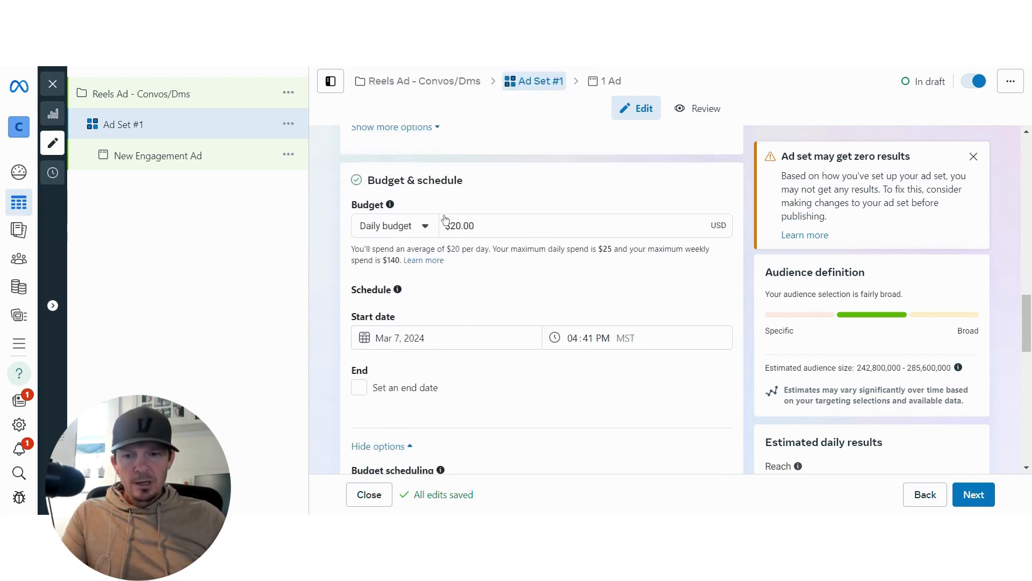
left_click(462, 225)
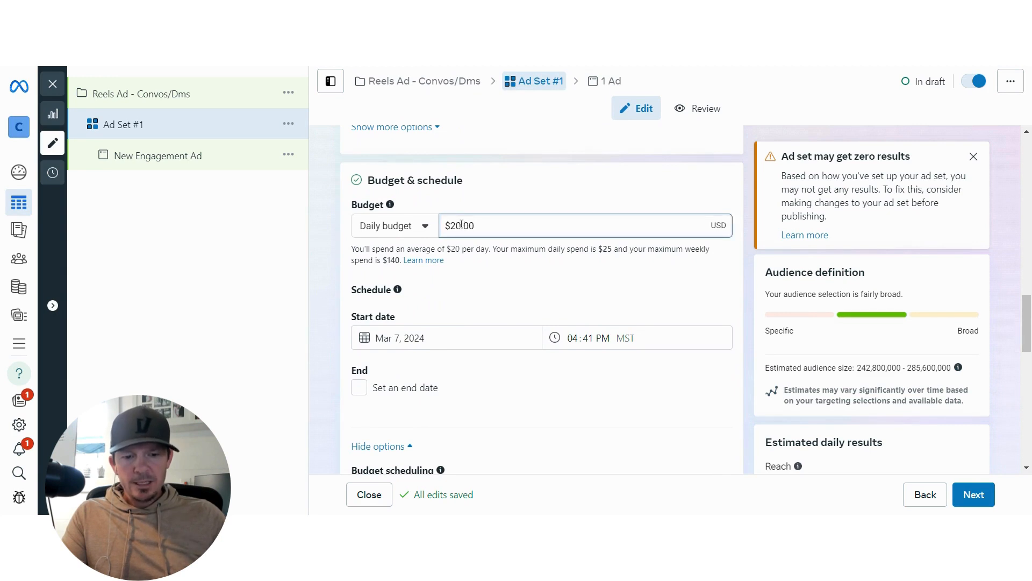
type("1")
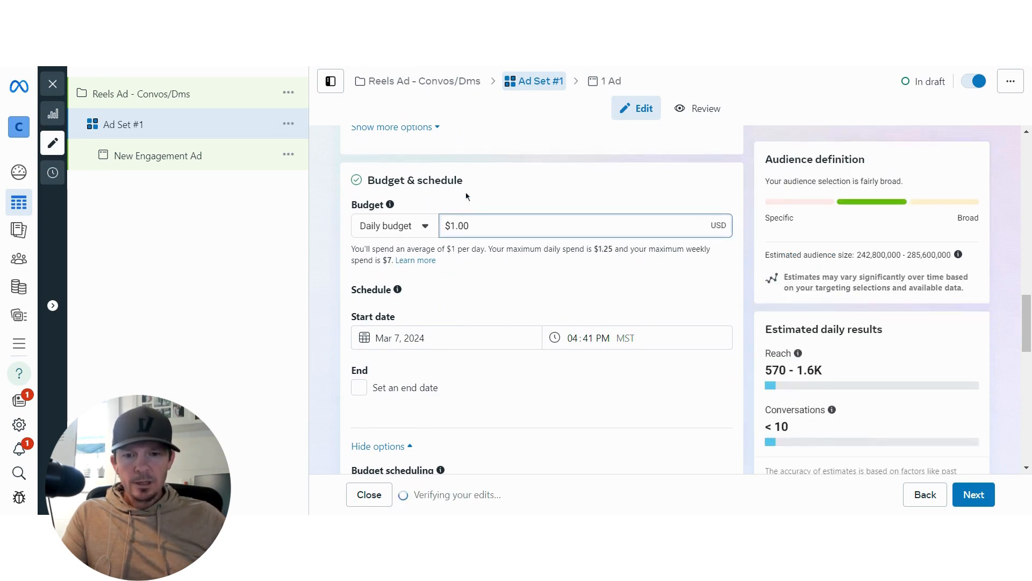
Step: Switch the ad set from Advantage+ audience to the original audience options
scroll(333, 340, "down", 2)
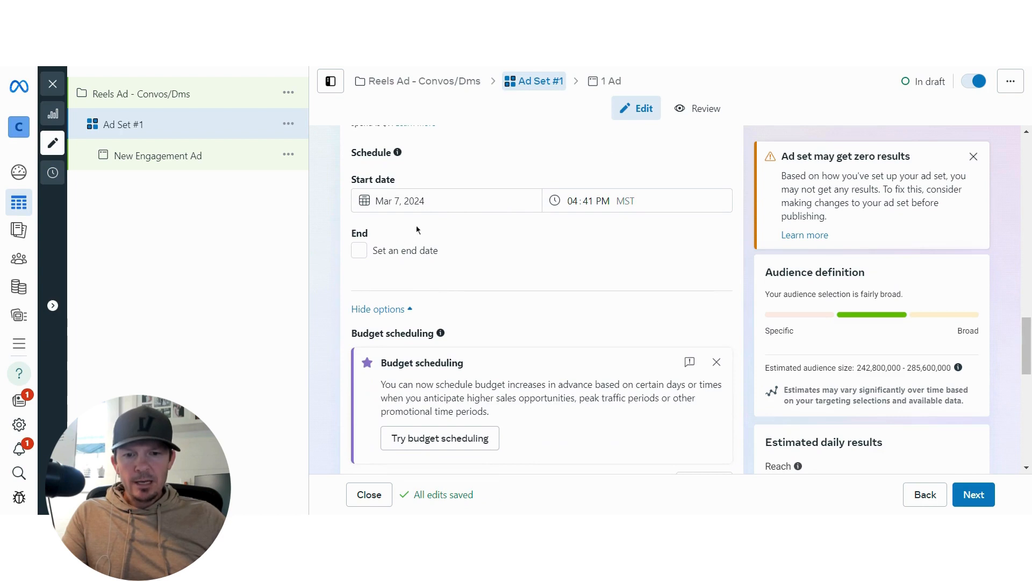
scroll(417, 229, "down", 5)
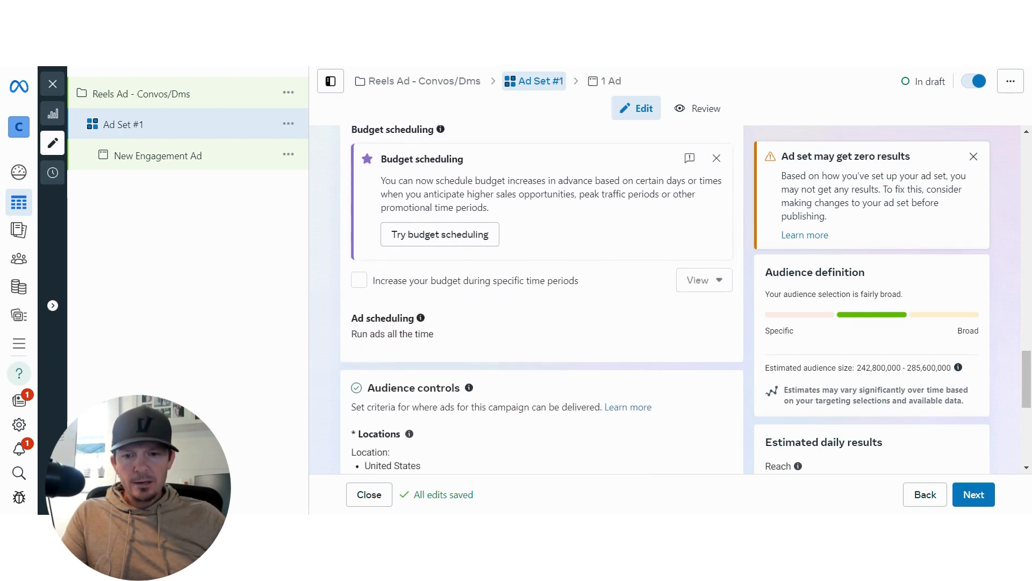
scroll(542, 299, "down", 3)
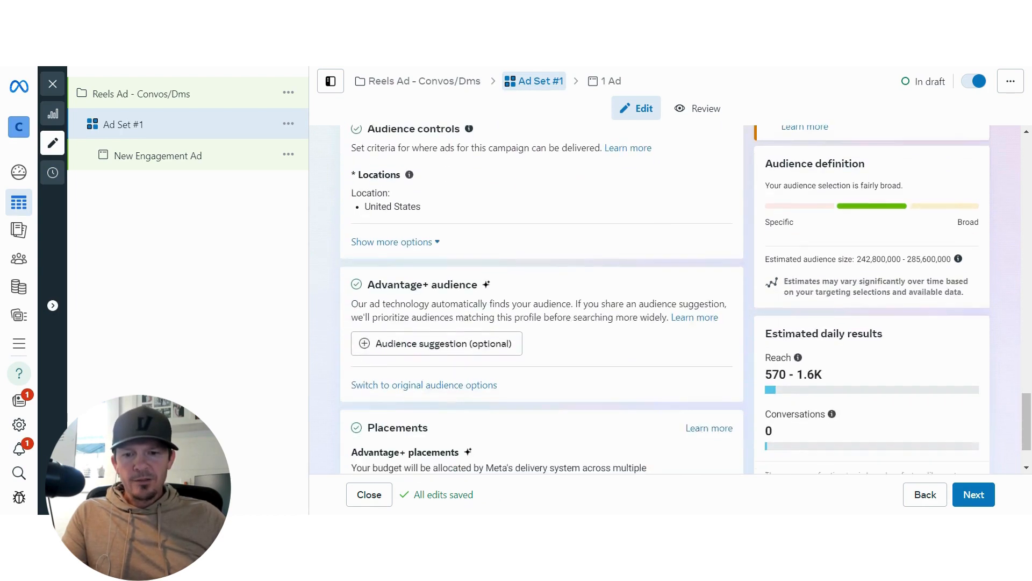
scroll(445, 301, "up", 1)
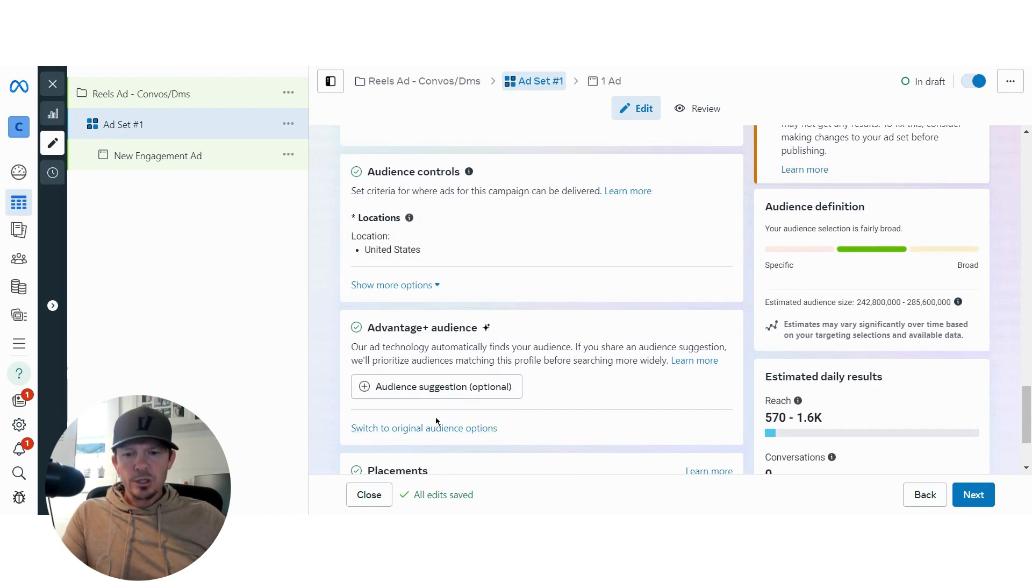
left_click(421, 428)
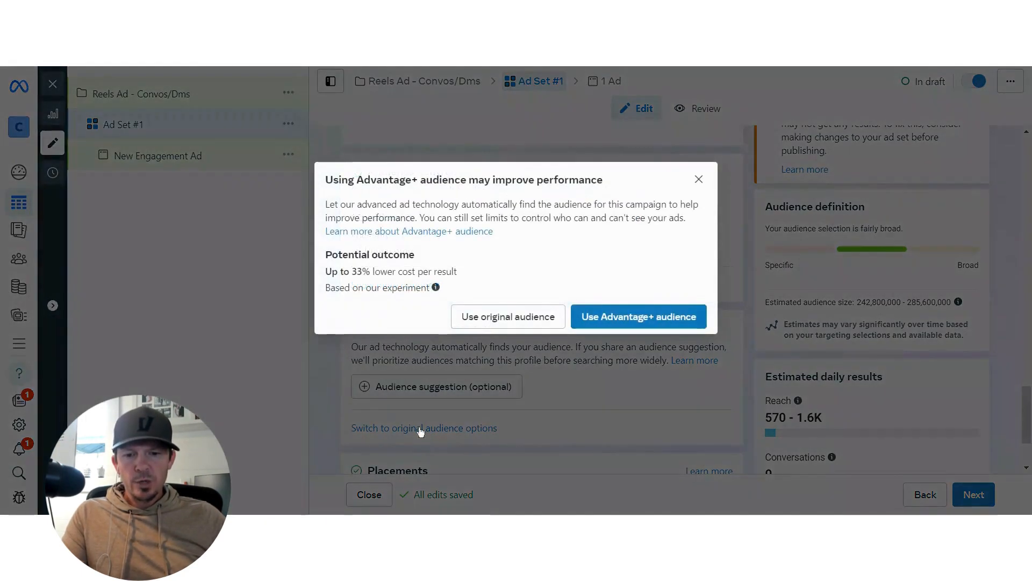
left_click(508, 318)
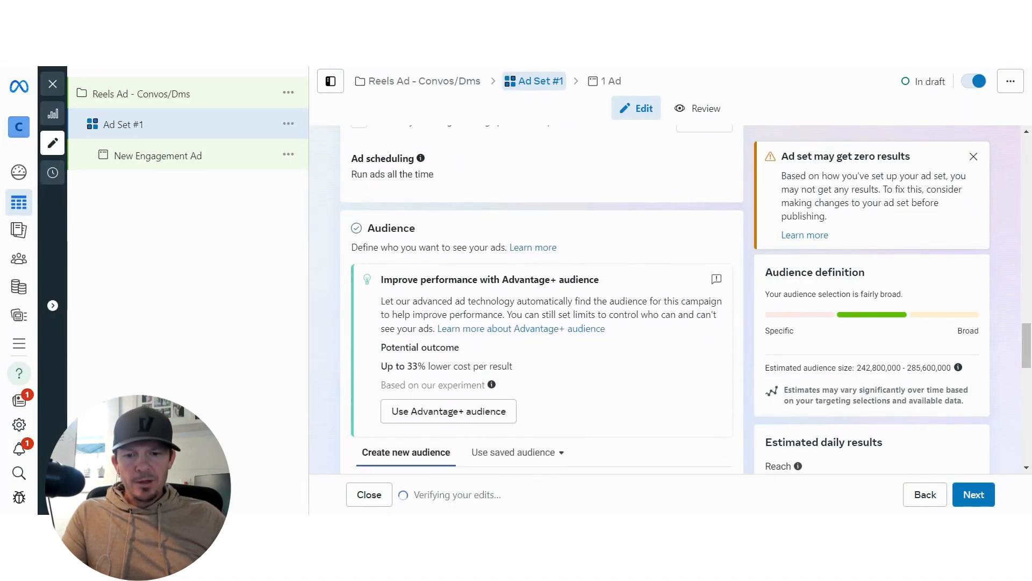
Step: Replace the United States audience location with the city New River, Arizona
scroll(542, 300, "up", 1)
scroll(542, 300, "down", 6)
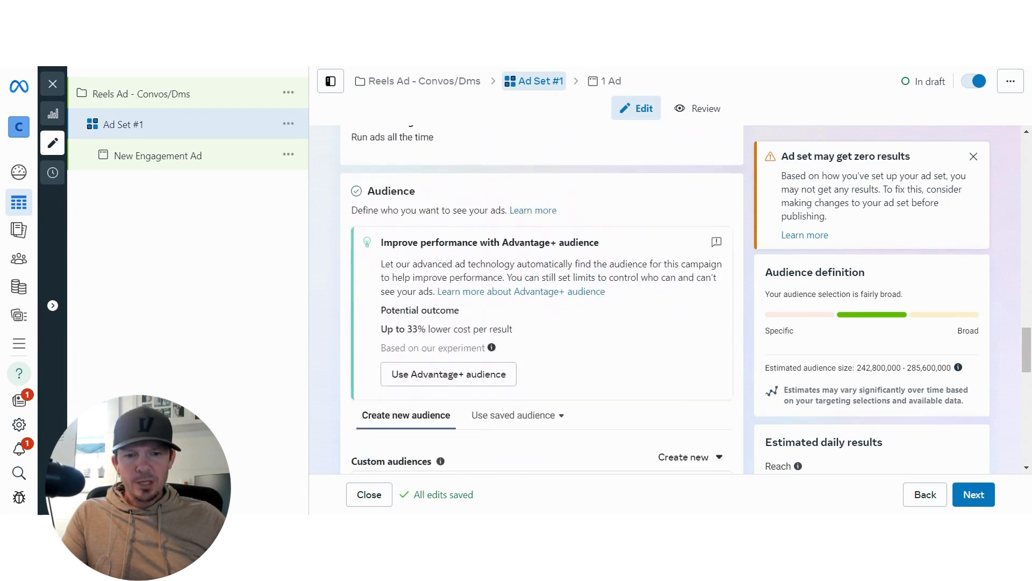
scroll(541, 299, "down", 3)
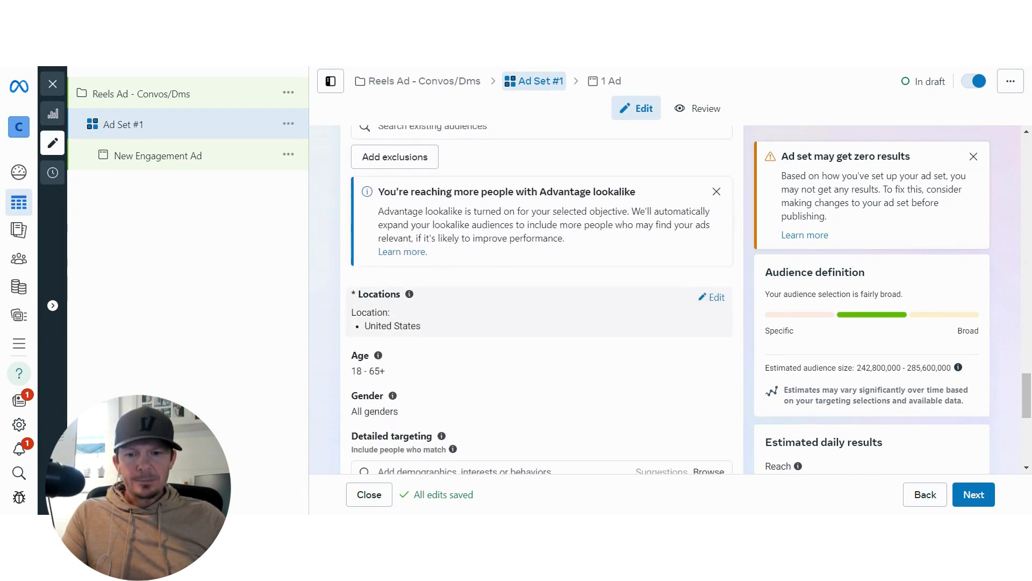
left_click(714, 278)
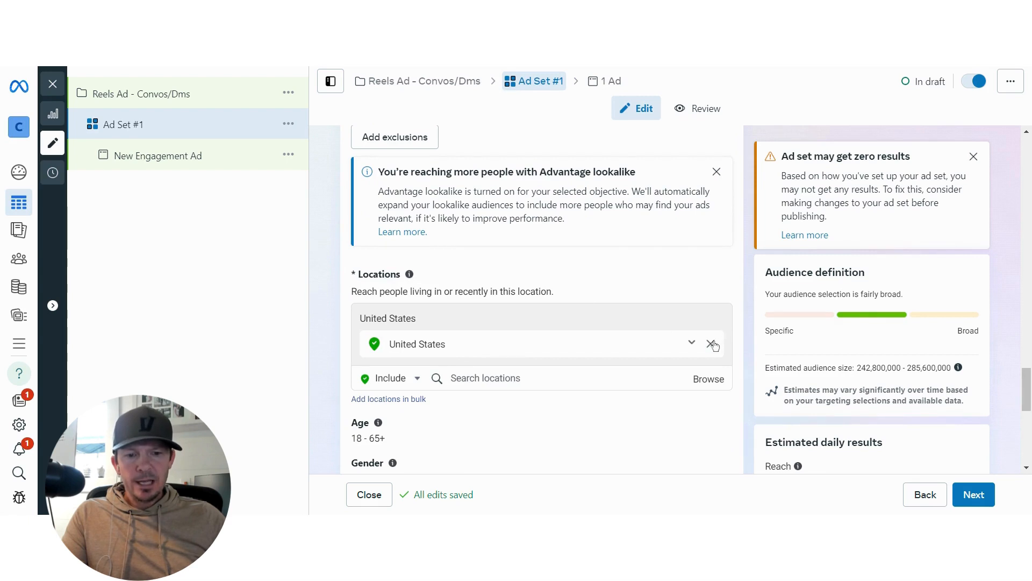
left_click(711, 344)
left_click(492, 349)
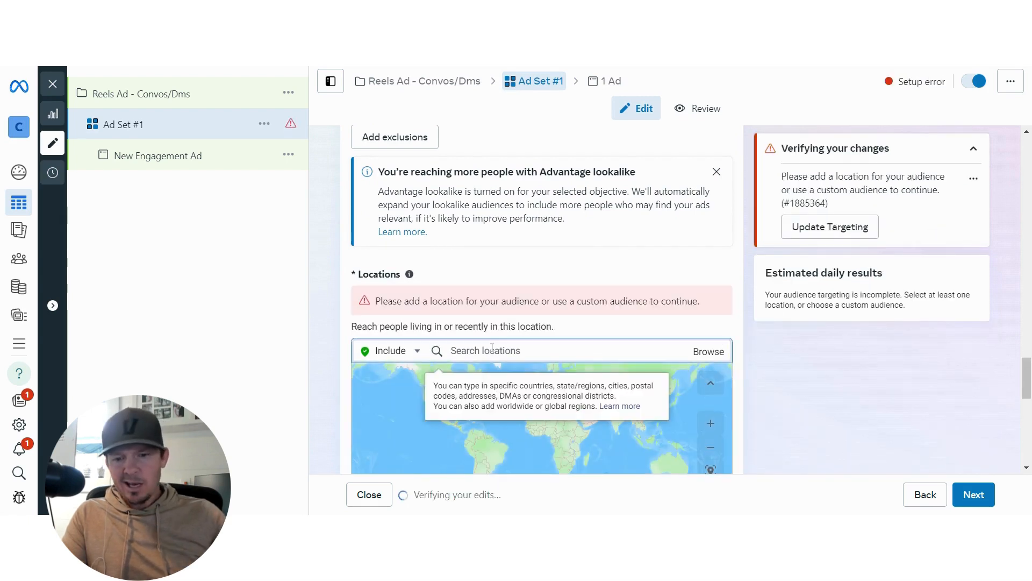
type("new river")
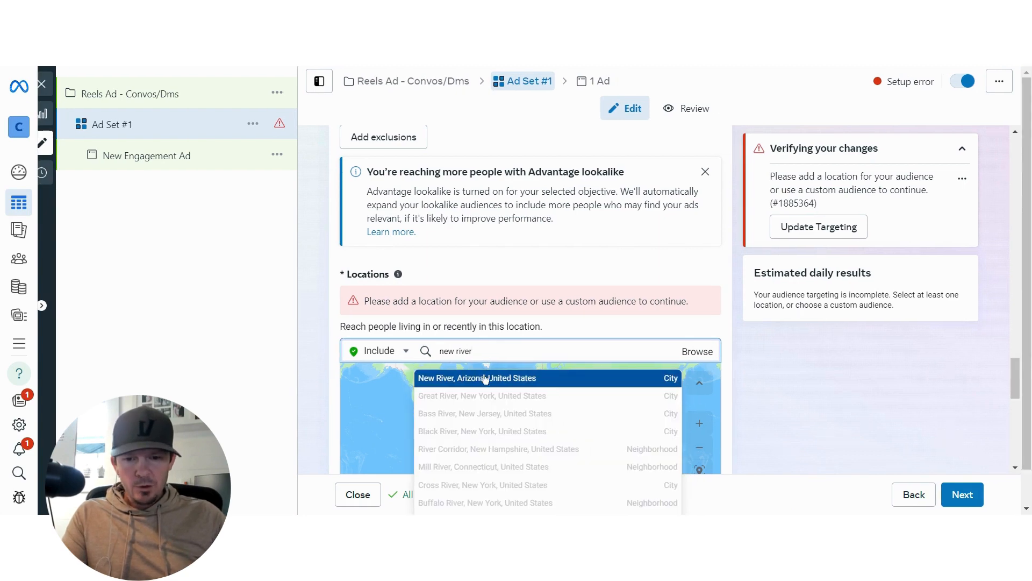
left_click(485, 379)
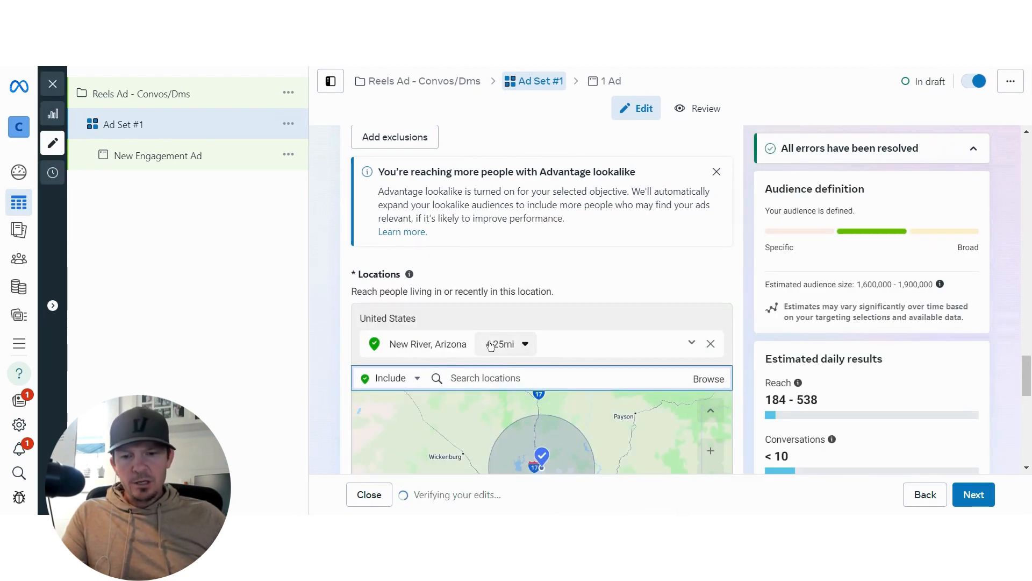
Step: Reduce the targeting radius around New River, Arizona to 12 miles
left_click(490, 345)
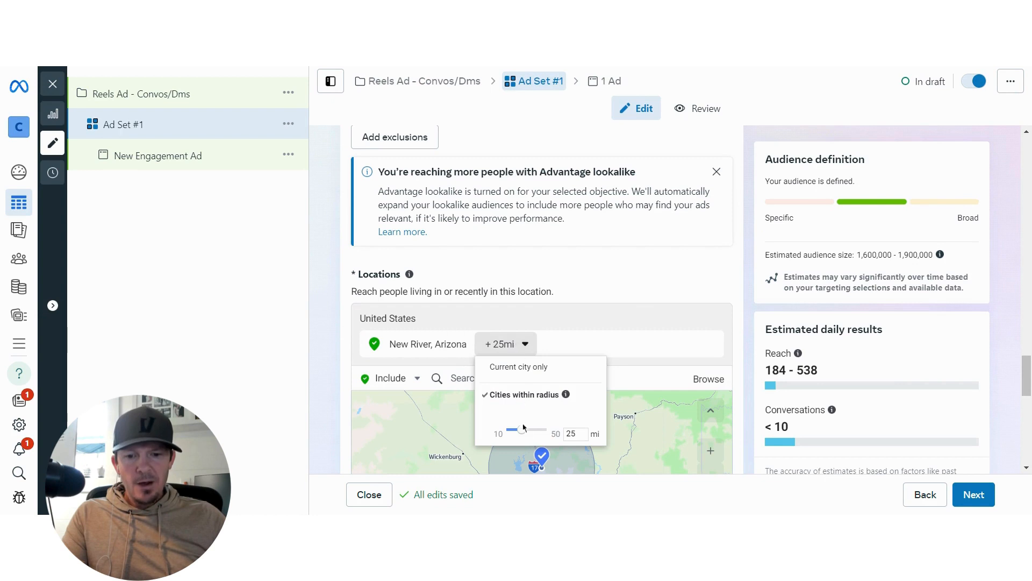
left_click_drag(524, 434, 514, 435)
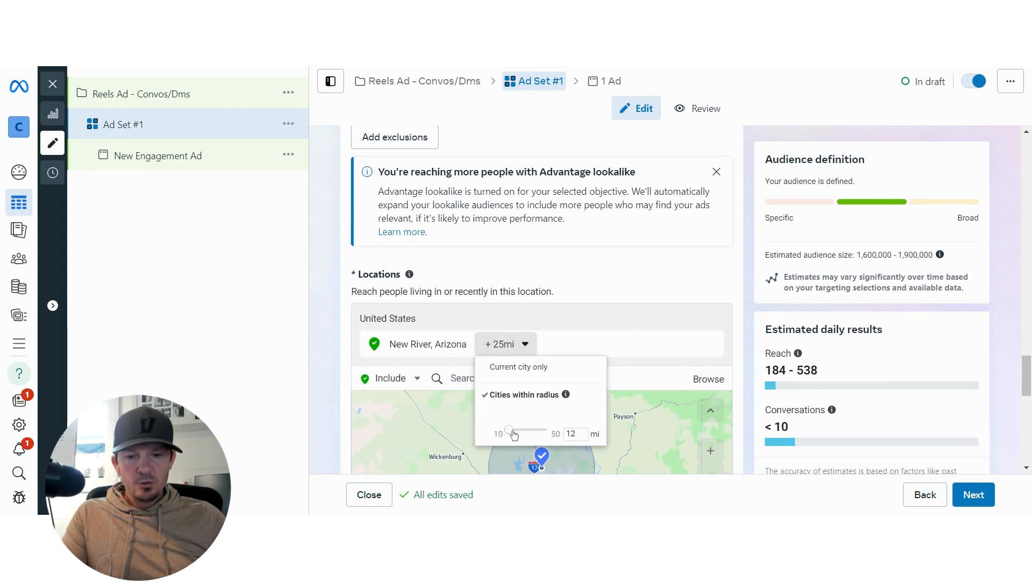
left_click(324, 360)
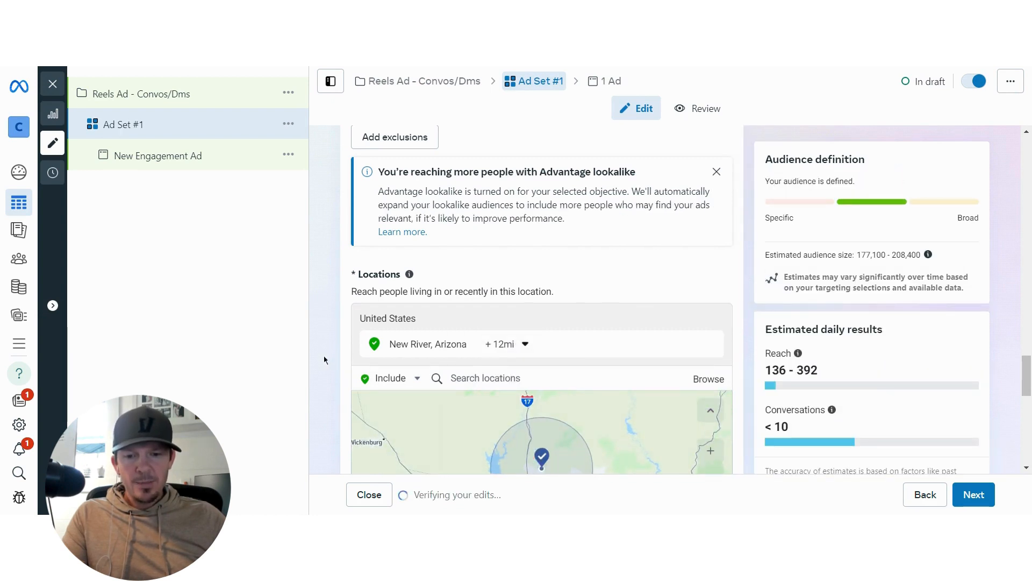
Step: Set the audience's minimum age, trying 30 first and settling on 28
scroll(324, 360, "down", 3)
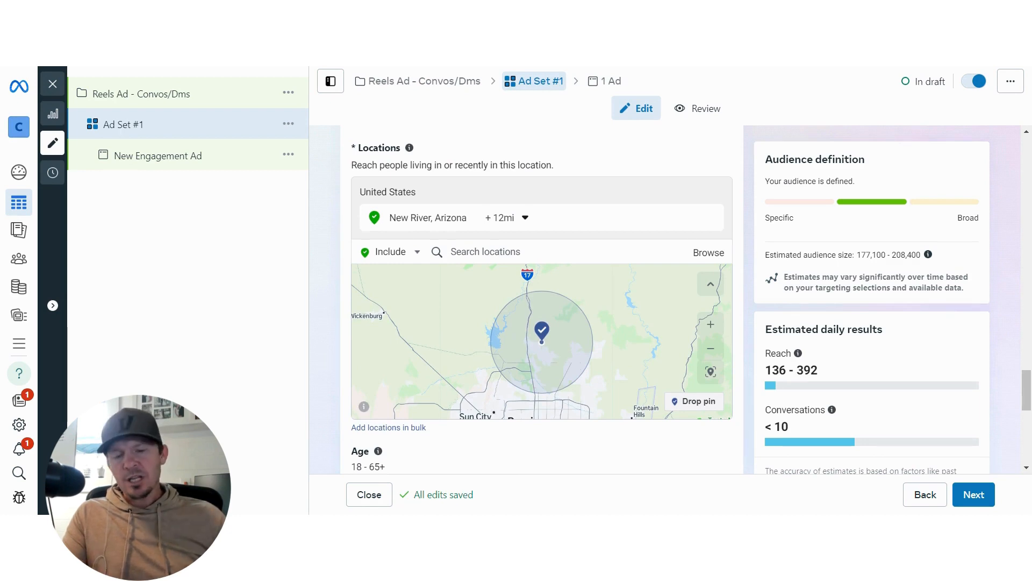
scroll(323, 401, "down", 3)
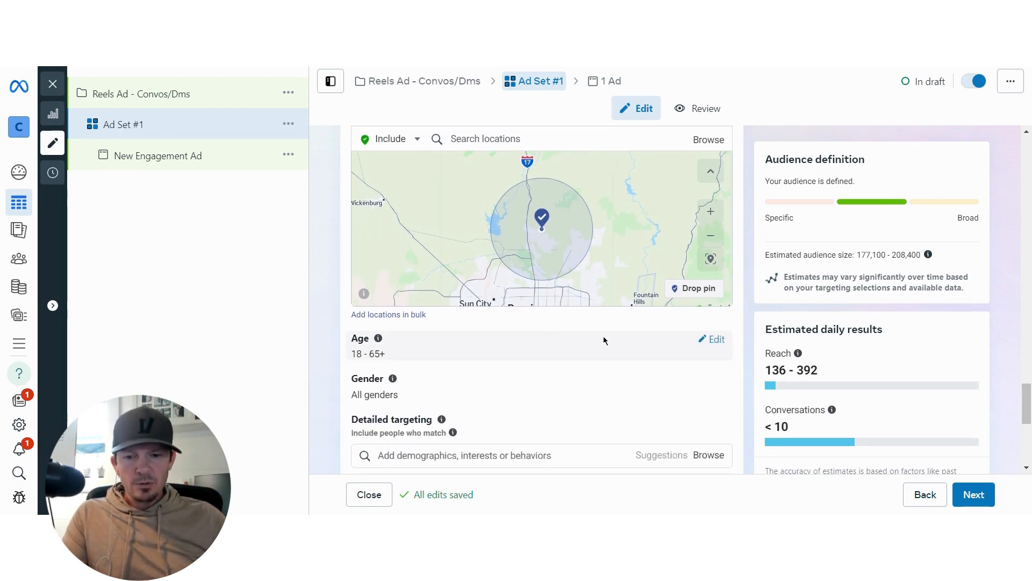
left_click(716, 340)
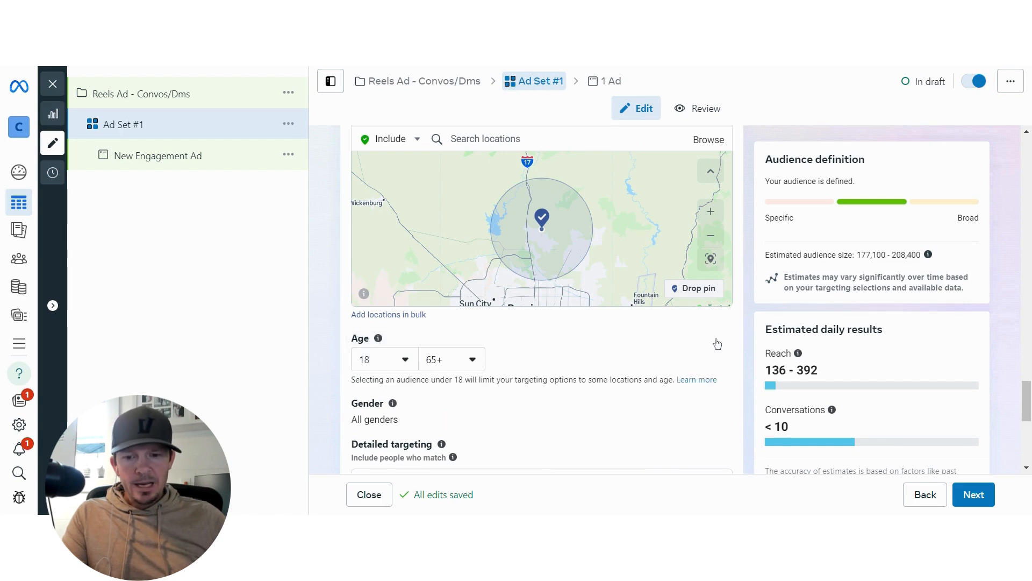
left_click(407, 360)
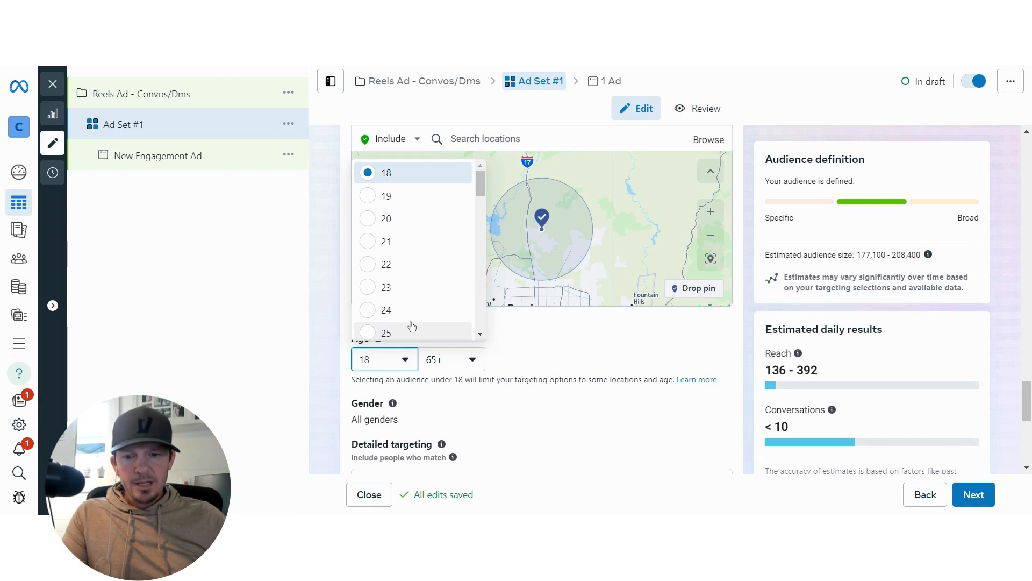
scroll(411, 271, "down", 3)
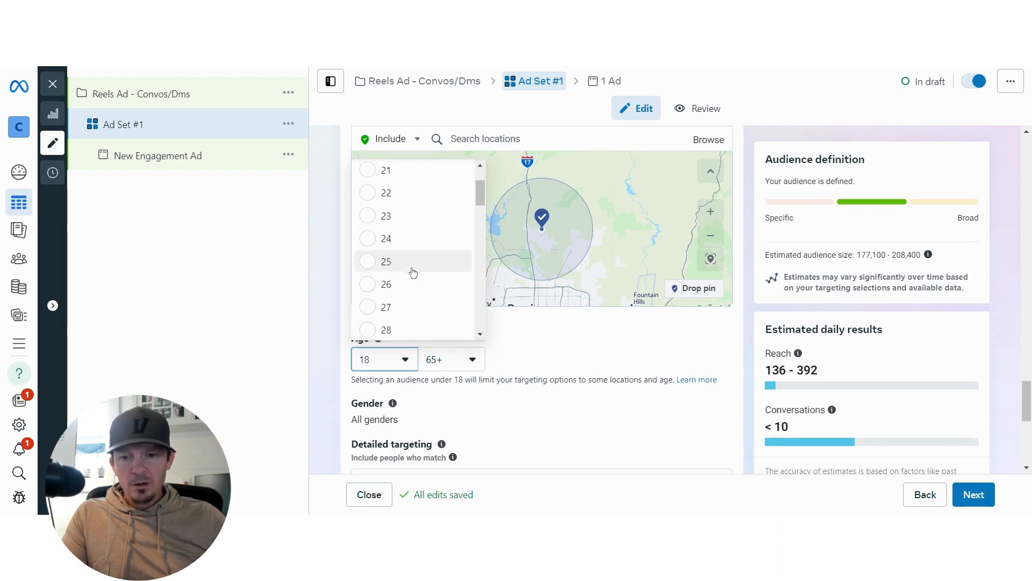
scroll(411, 295, "down", 2)
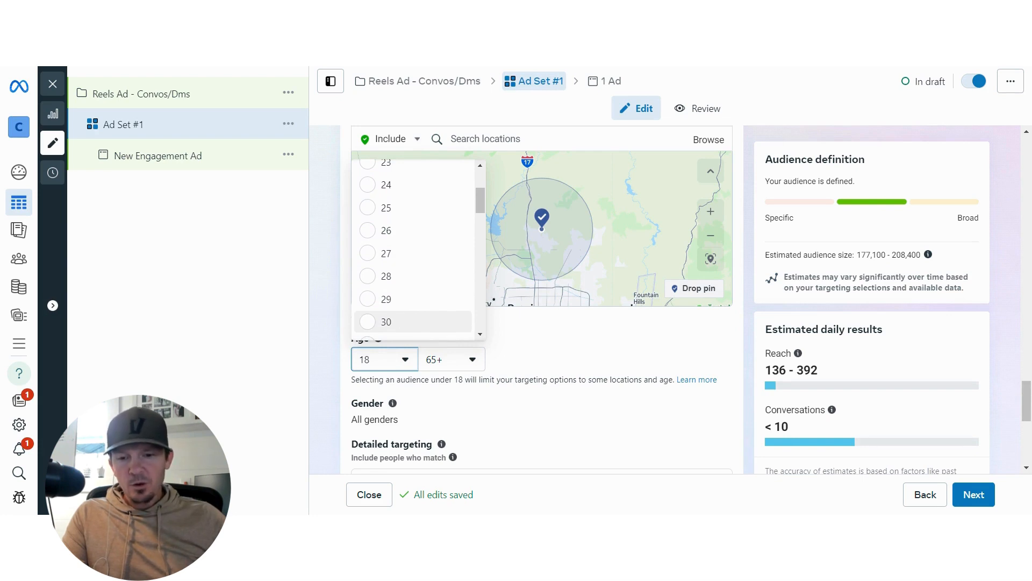
left_click(403, 322)
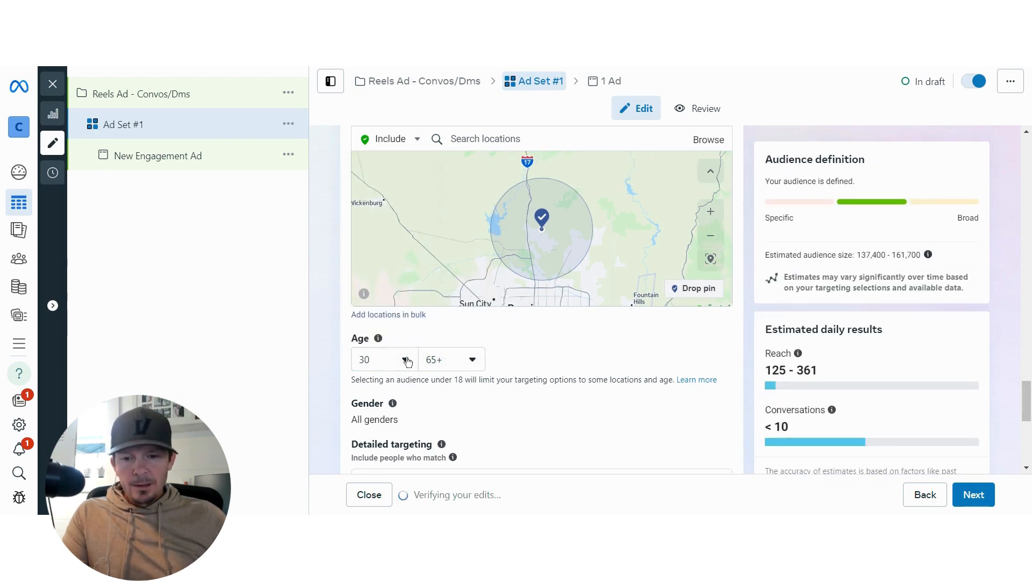
left_click(408, 361)
left_click(404, 285)
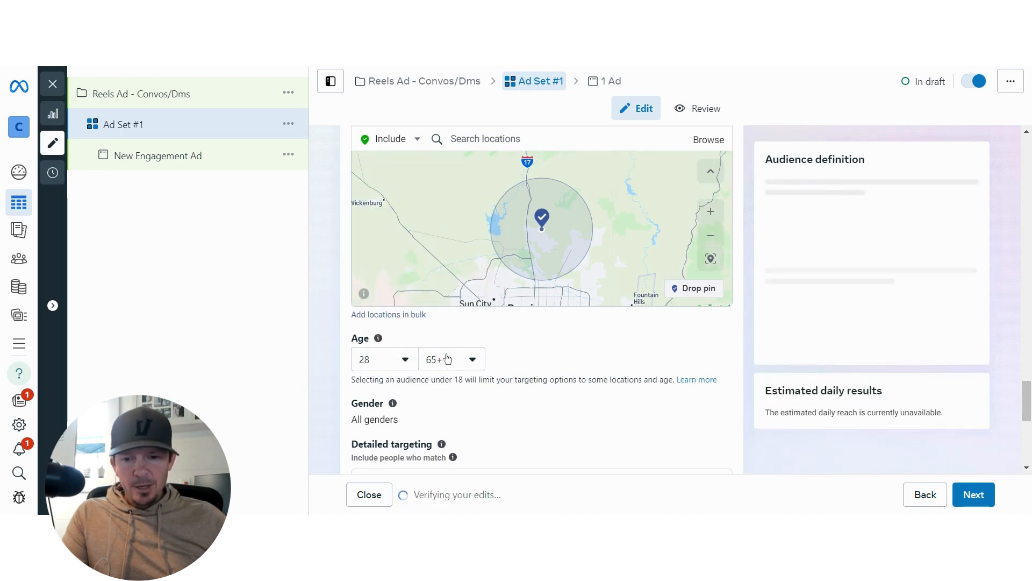
Step: Restrict the audience's gender to Women
scroll(352, 354, "down", 1)
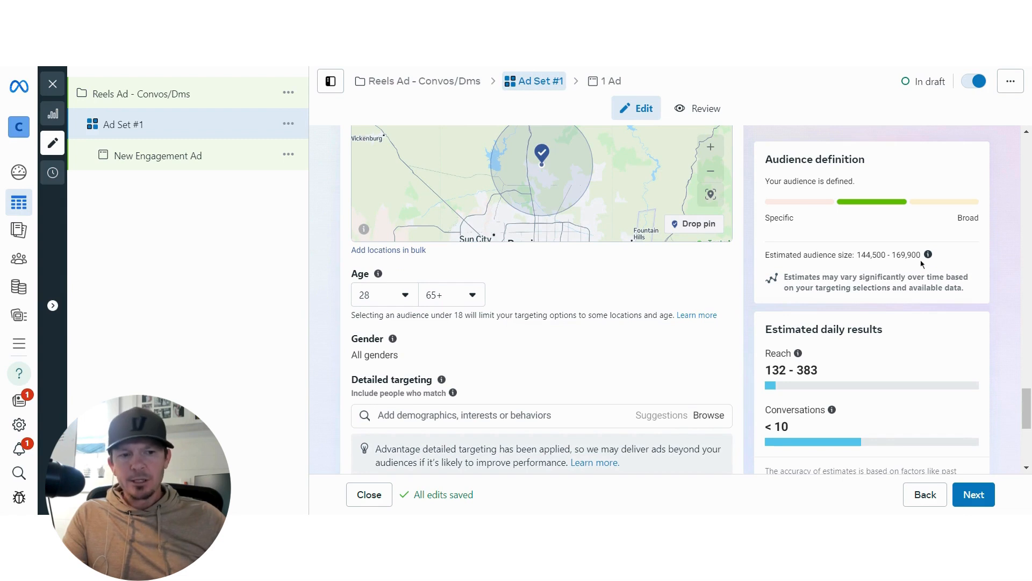
scroll(640, 358, "down", 1)
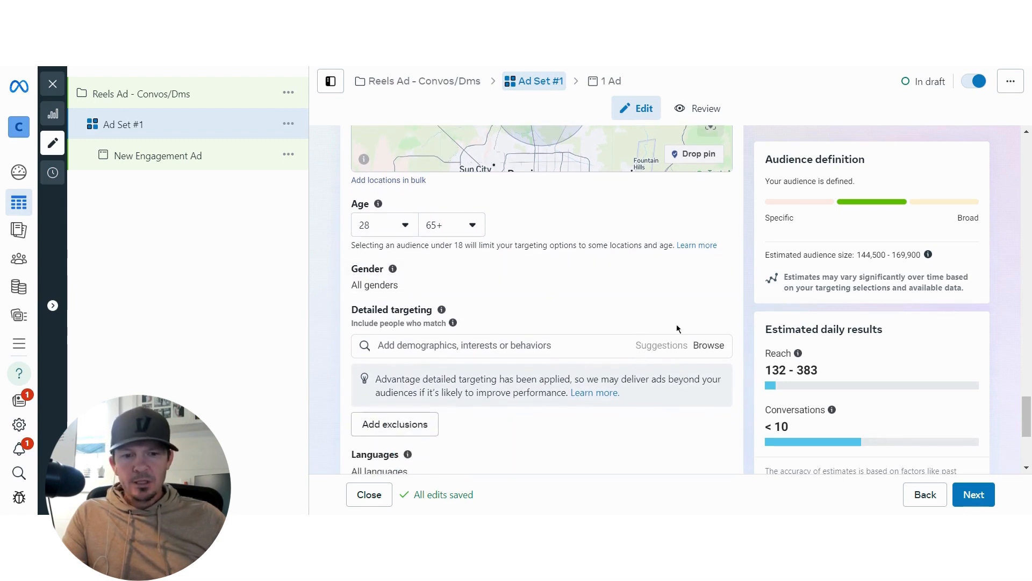
left_click(715, 270)
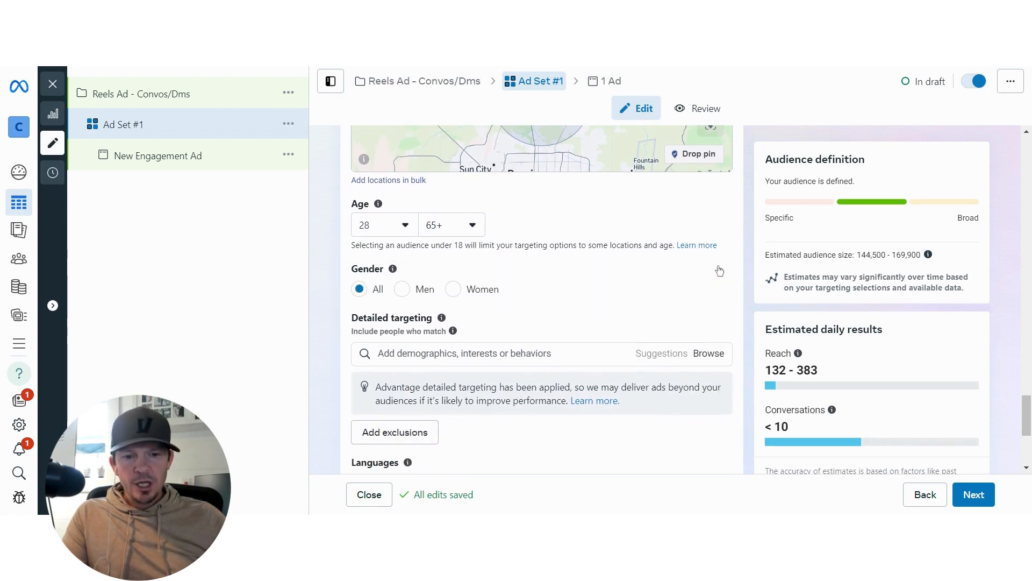
left_click(453, 289)
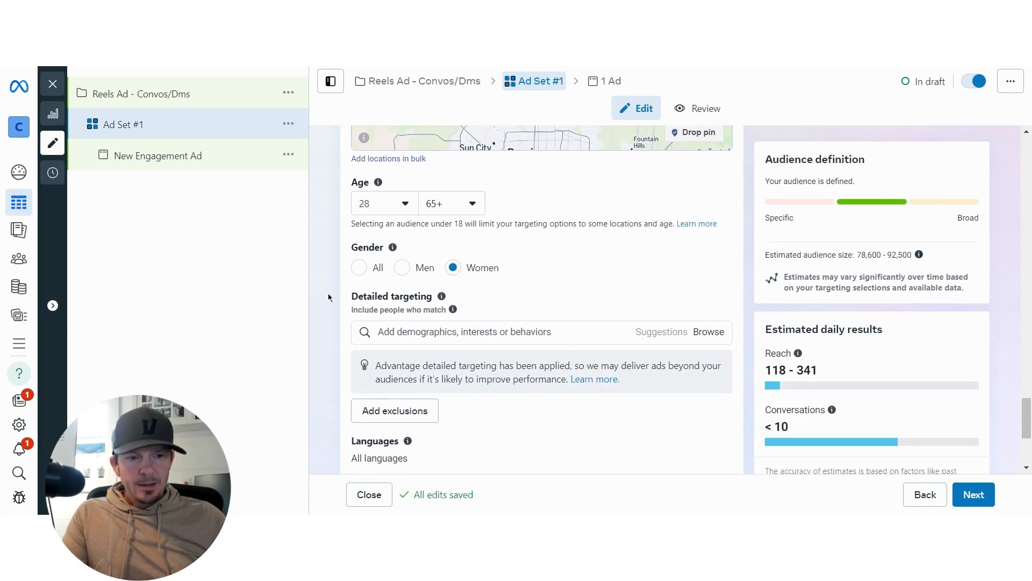
Step: Switch the ad set from Advantage+ placements to manual placements
scroll(329, 297, "down", 1)
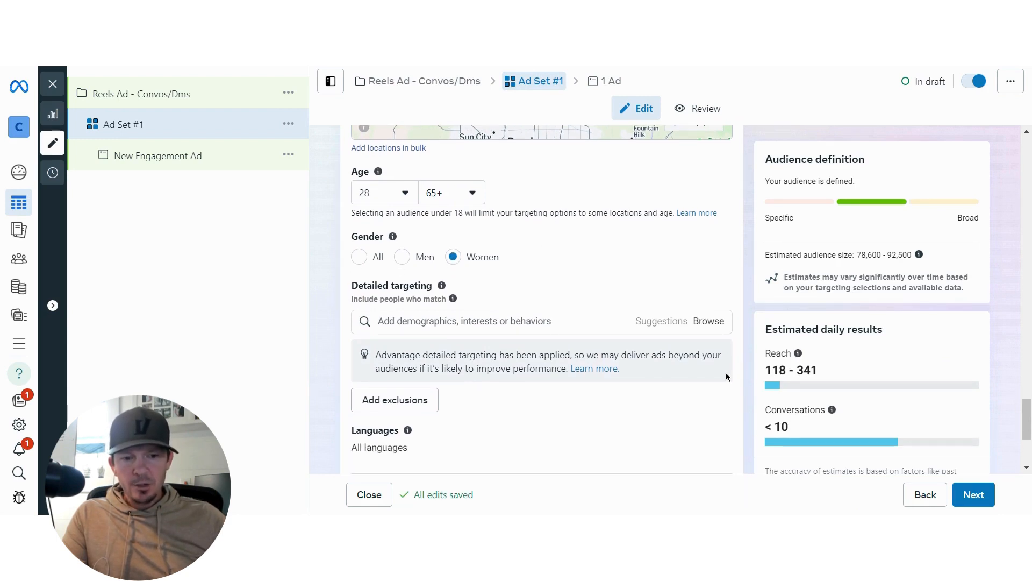
scroll(727, 377, "down", 1)
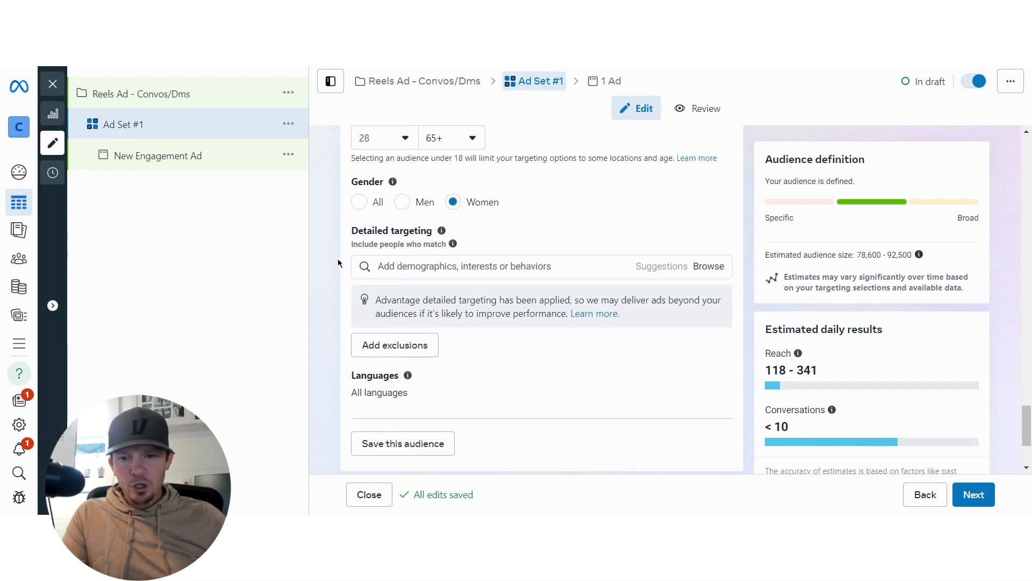
scroll(338, 260, "down", 1)
scroll(340, 264, "up", 2)
scroll(366, 247, "down", 2)
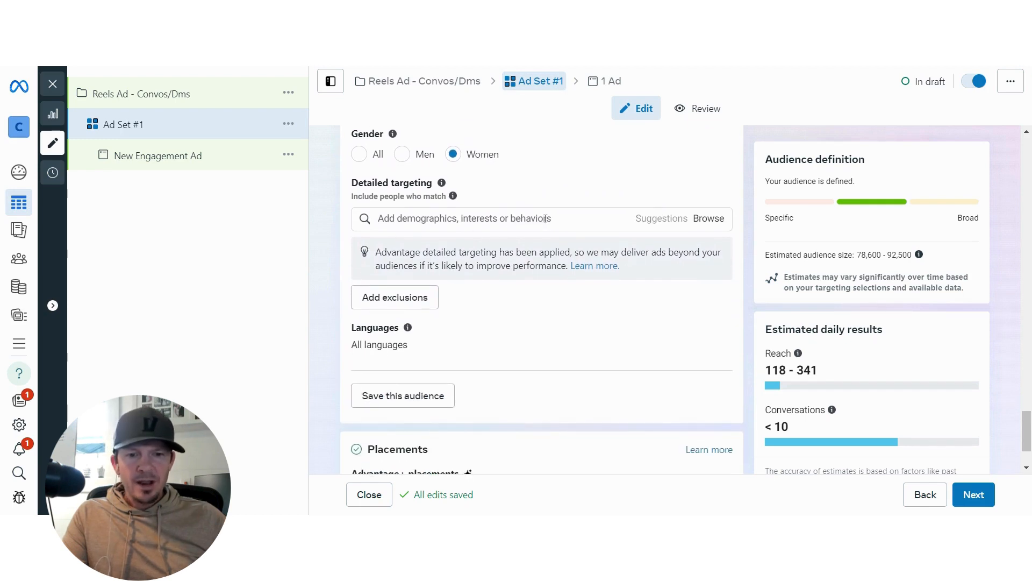
scroll(538, 221, "down", 2)
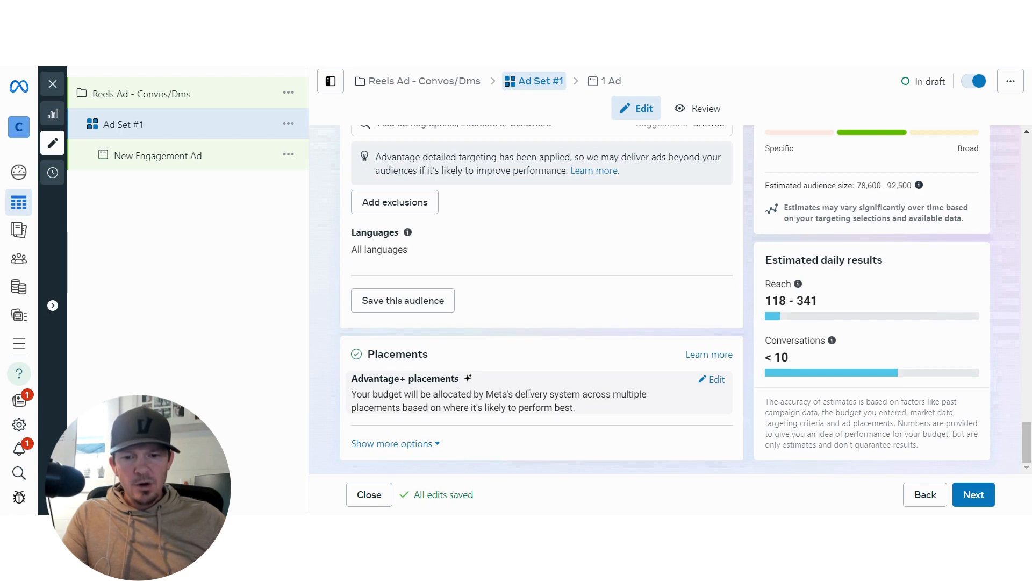
left_click(711, 379)
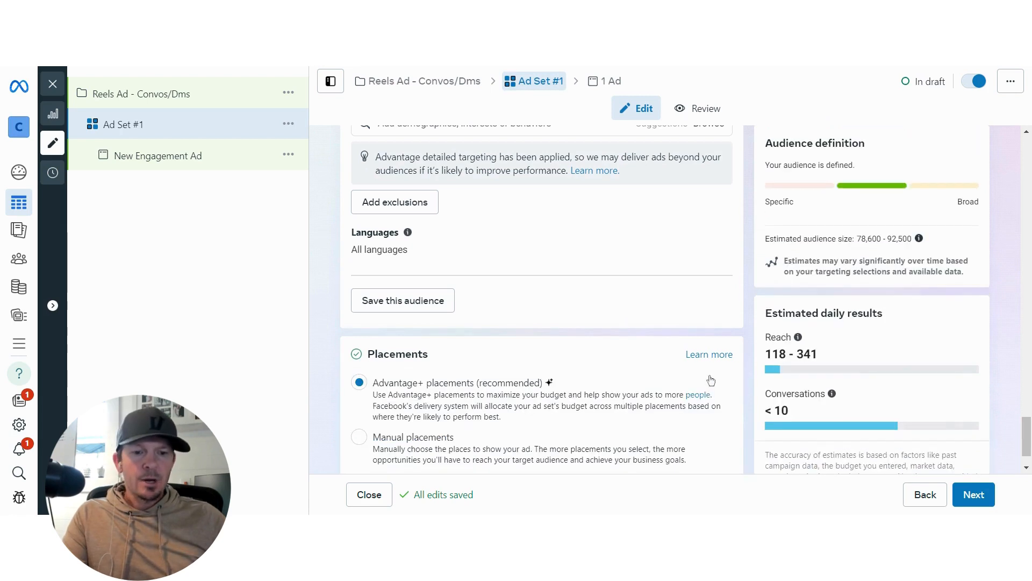
scroll(525, 375, "down", 1)
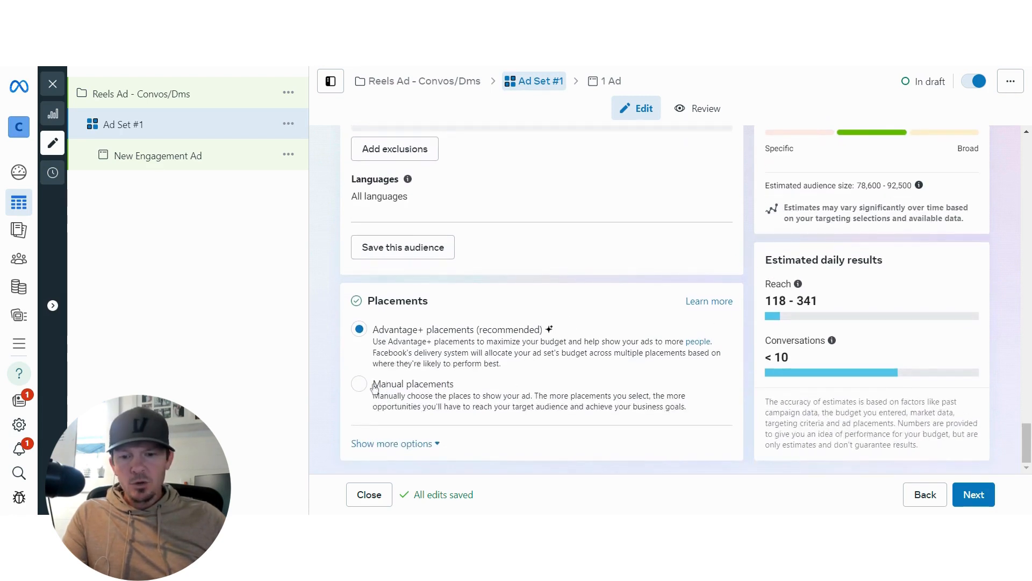
left_click(424, 396)
Step: Exclude the Messenger and Audience network platforms from the ad set's manual placements
scroll(425, 396, "down", 5)
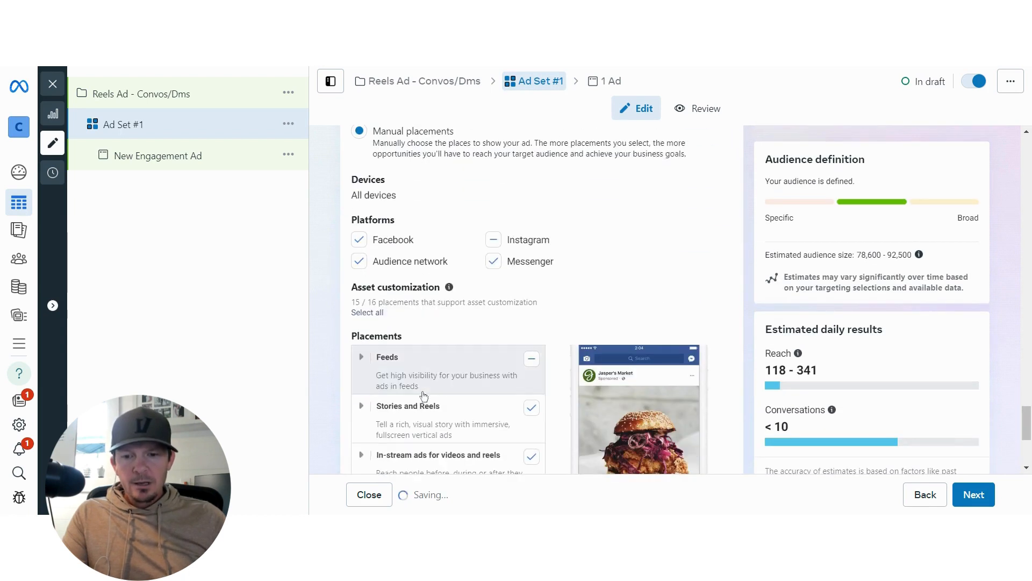
left_click(494, 263)
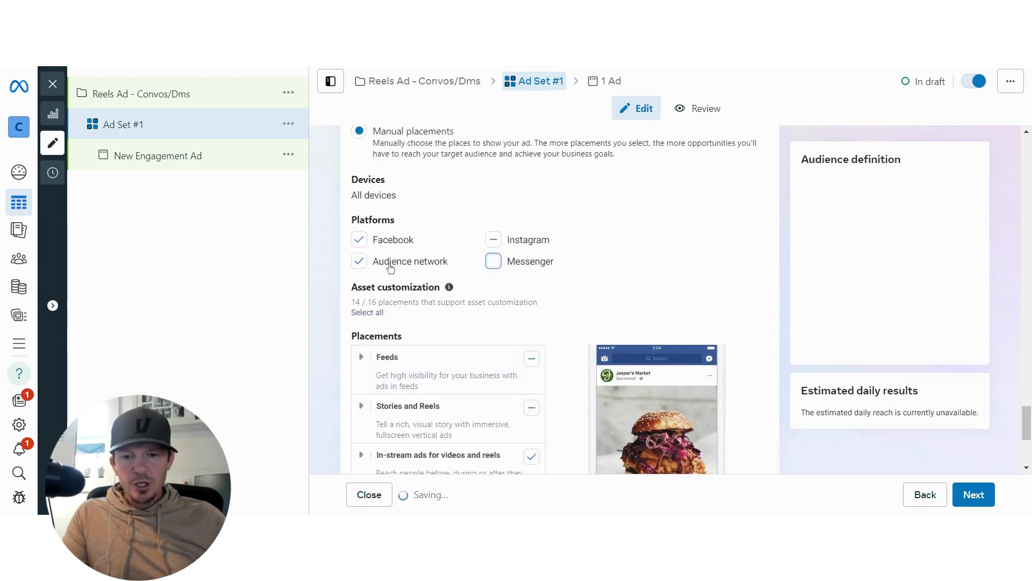
left_click(359, 262)
scroll(359, 264, "down", 2)
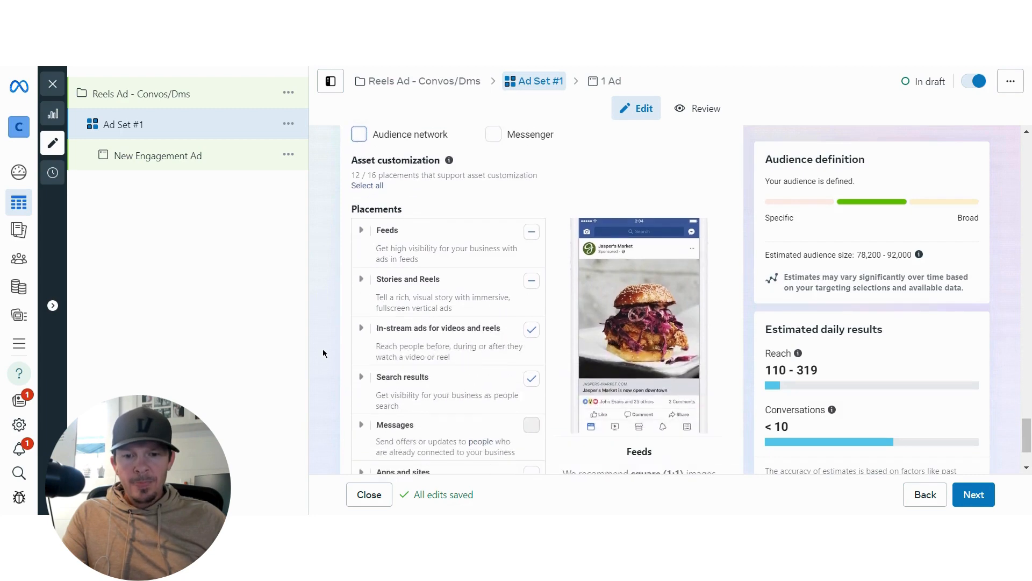
Step: Under Feeds placements, deselect Facebook Feed, Facebook Marketplace, Facebook video feeds and Instagram Explore, leaving Instagram feed selected
left_click(360, 232)
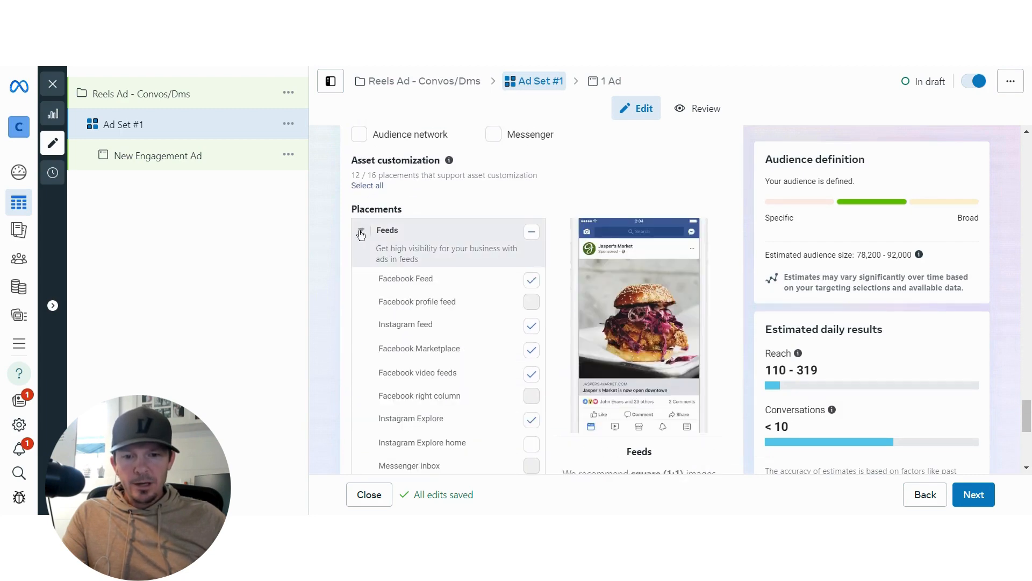
left_click(531, 279)
left_click(532, 325)
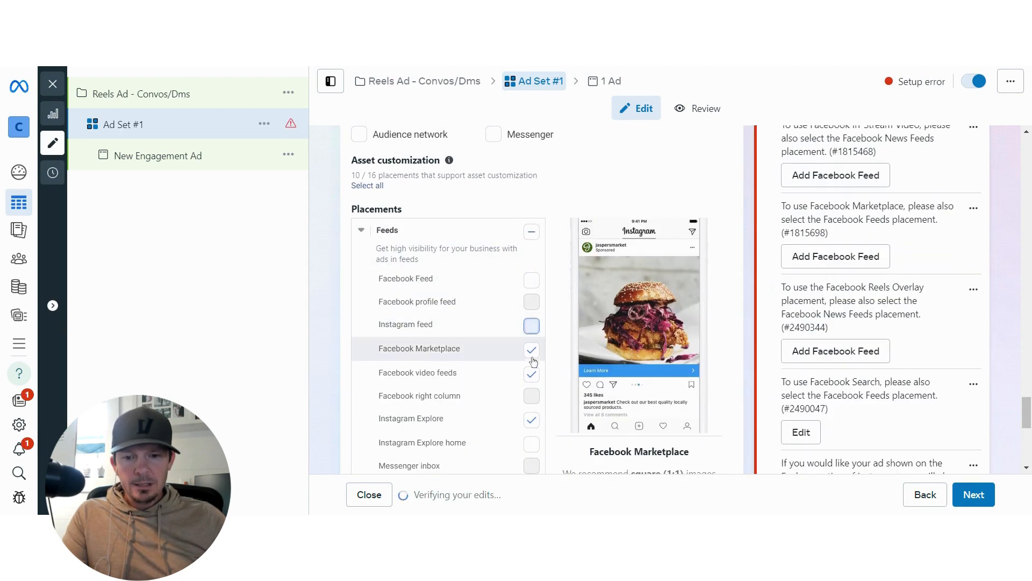
left_click(532, 349)
left_click(531, 374)
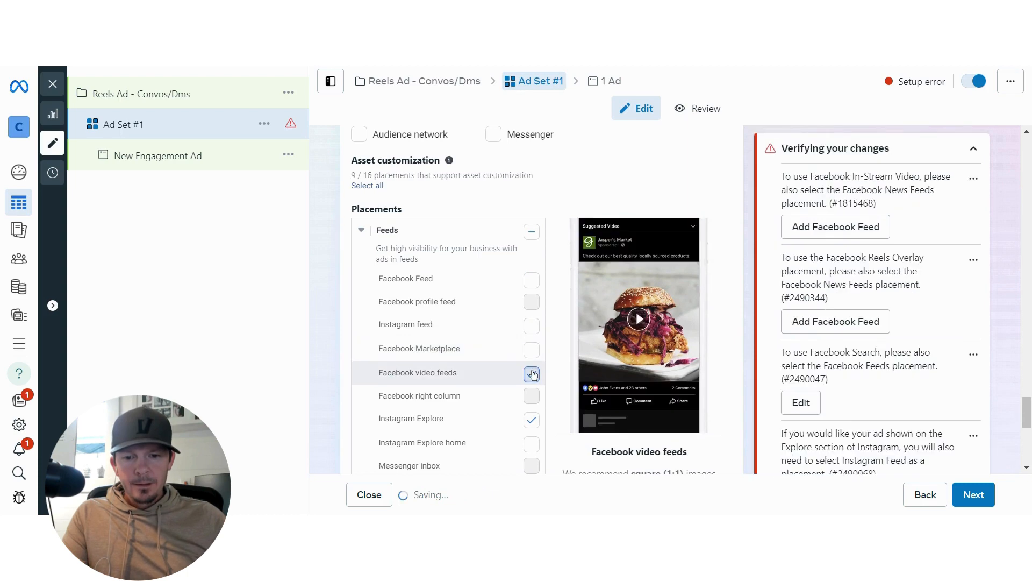
left_click(531, 421)
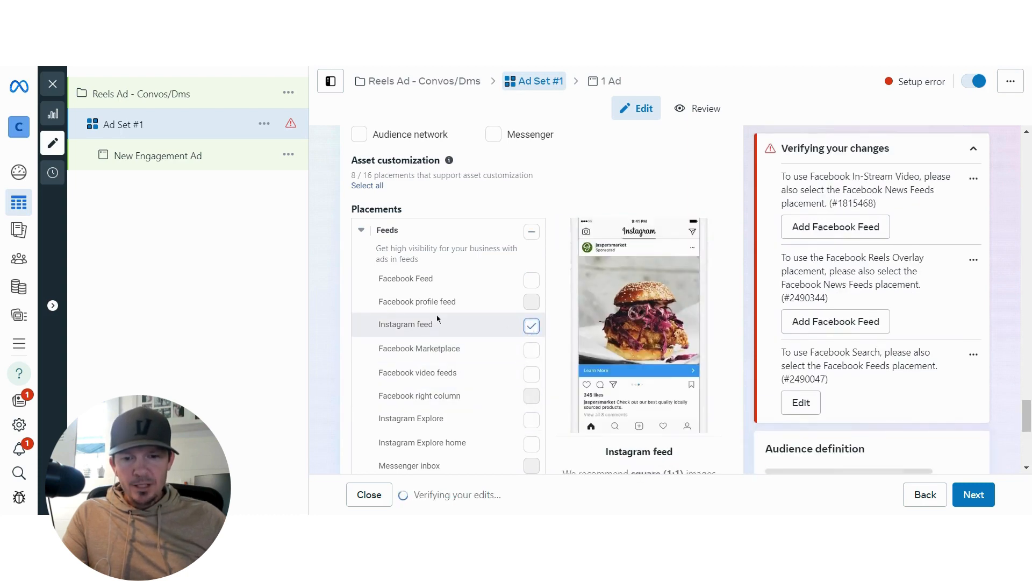
scroll(392, 338, "down", 4)
scroll(392, 337, "down", 1)
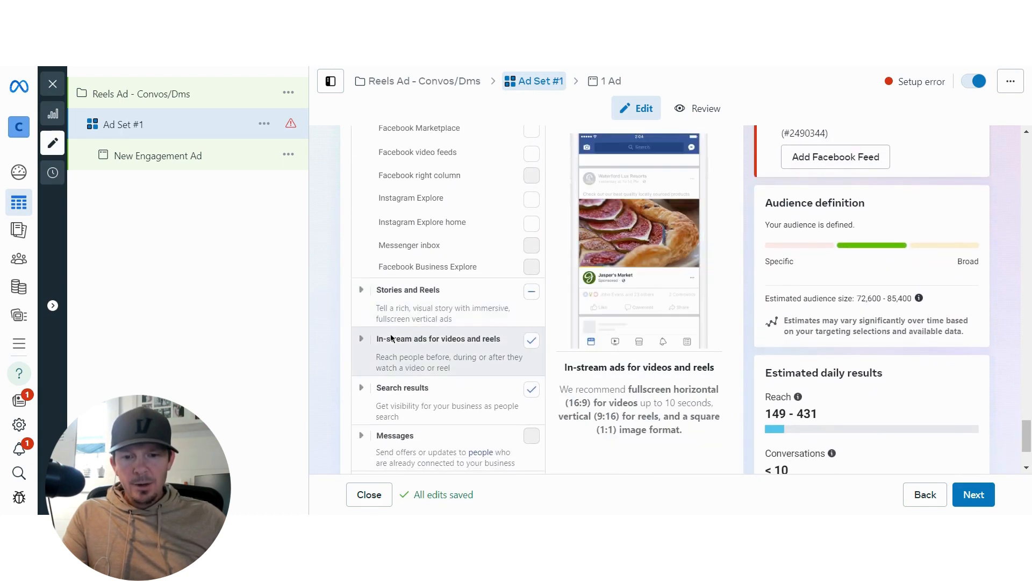
Step: Under Stories and Reels placements, deselect Facebook Stories and Instagram Stories, leaving Instagram Reels and Facebook Reels selected
left_click(370, 291)
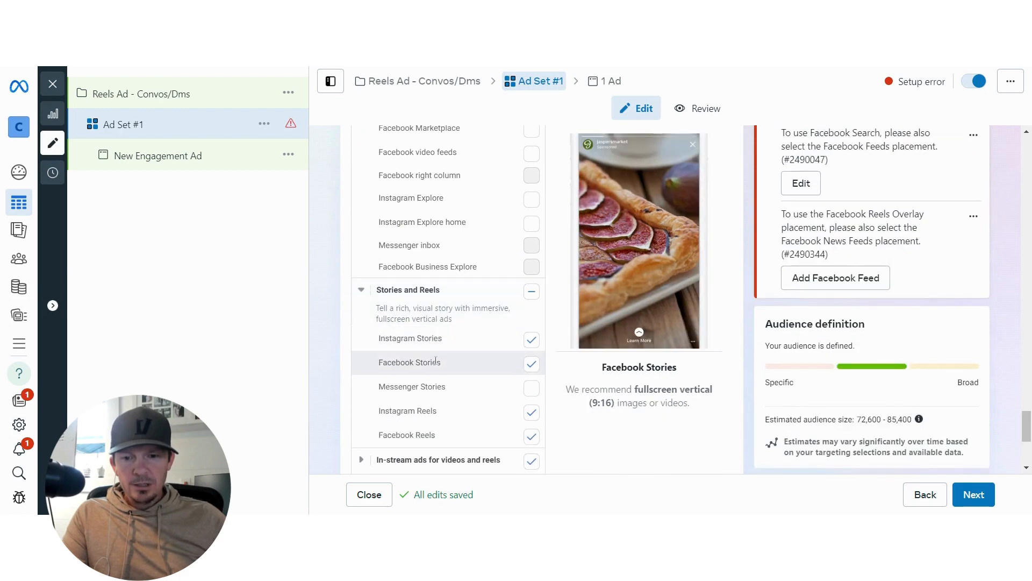
scroll(532, 362, "down", 2)
left_click(532, 247)
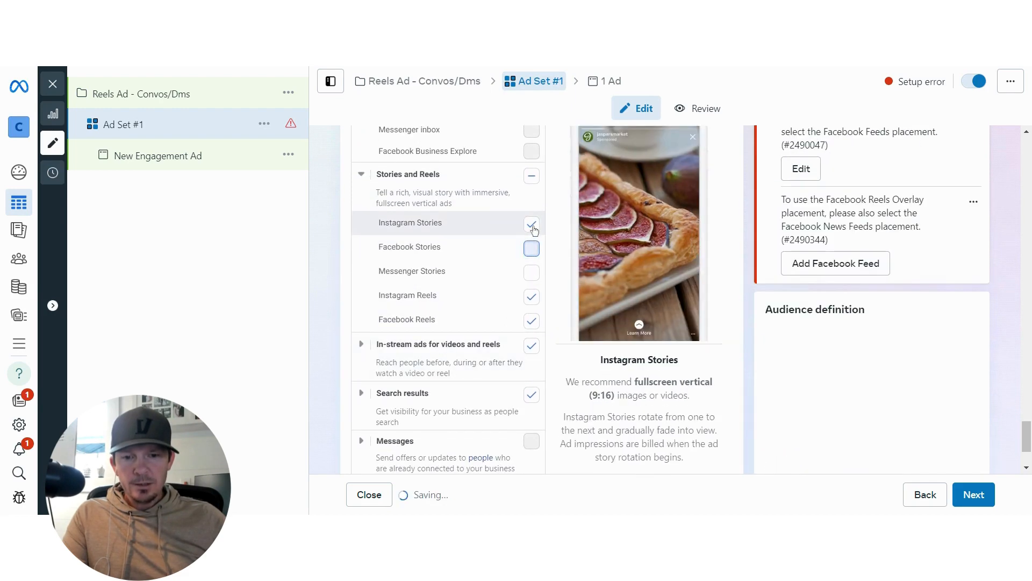
left_click(531, 224)
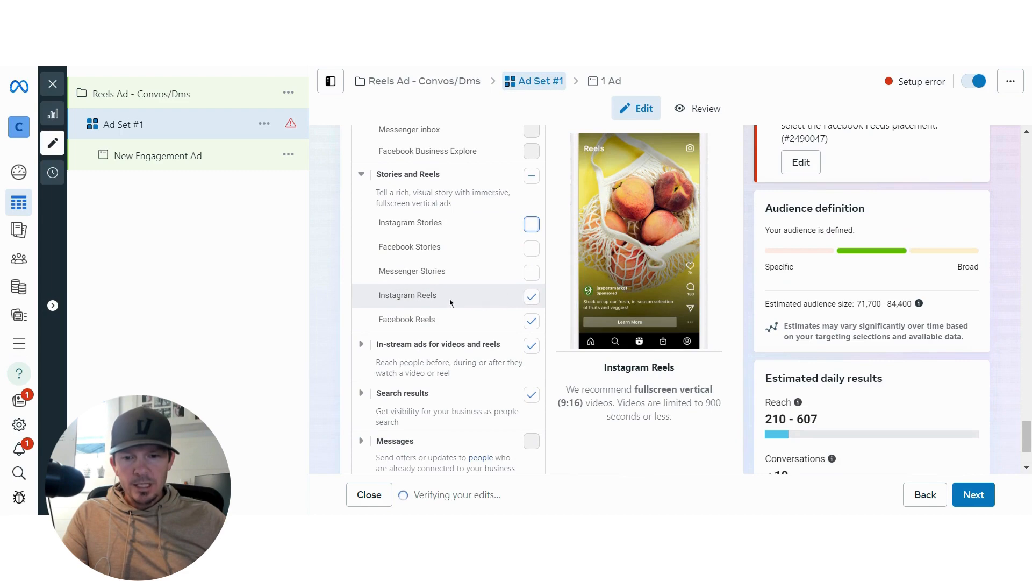
Step: Deselect the Search results placement and, under In-stream ads for videos and reels, Facebook in-stream videos and Ads on Facebook Reels
scroll(365, 323, "down", 2)
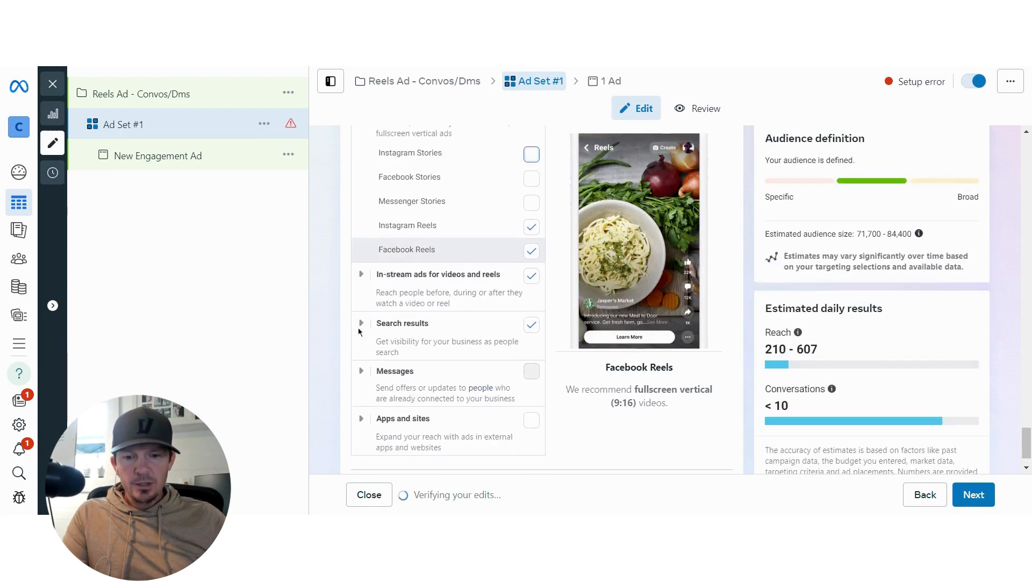
left_click(532, 307)
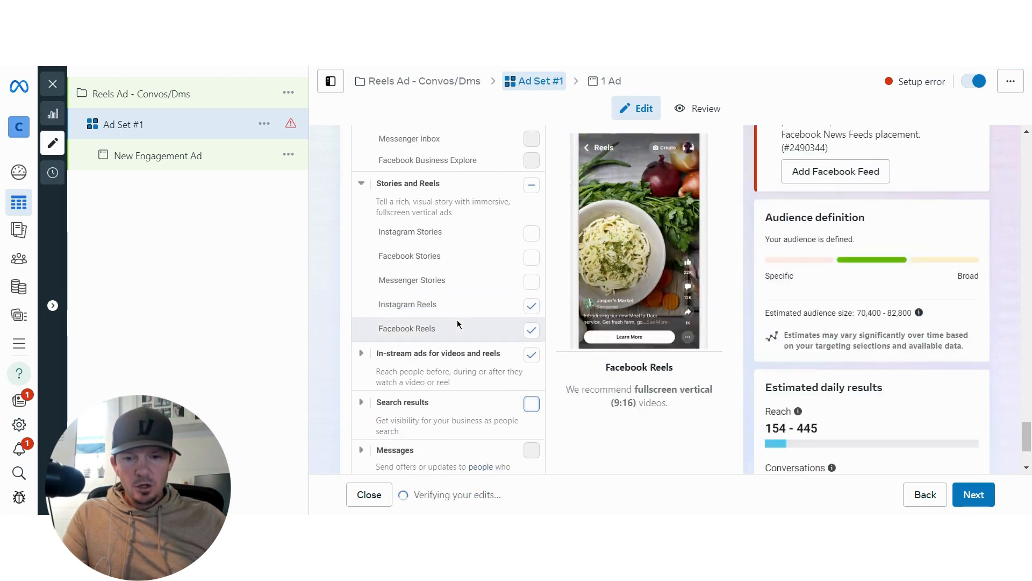
scroll(459, 327, "down", 3)
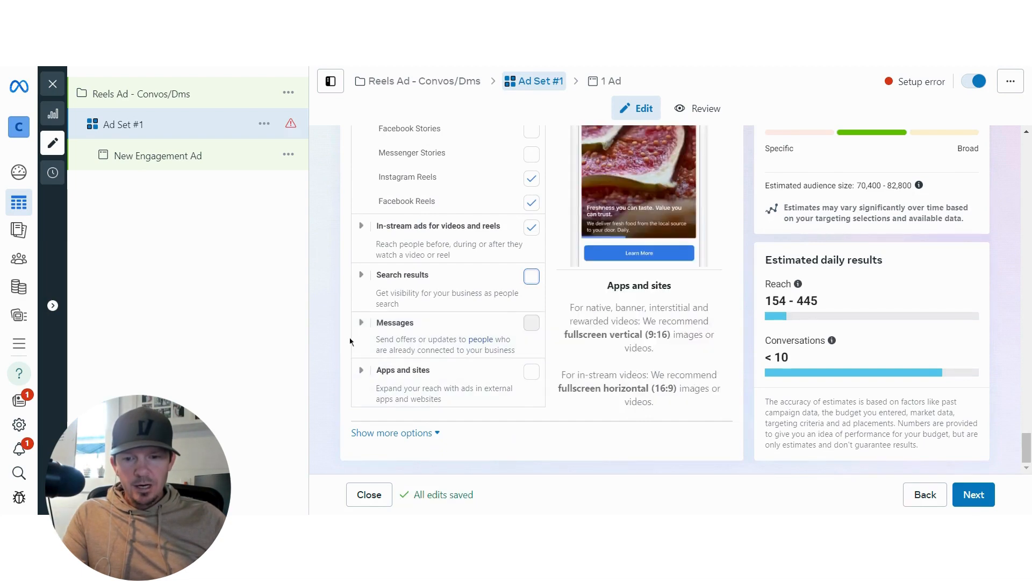
scroll(350, 339, "up", 6)
scroll(350, 341, "up", 2)
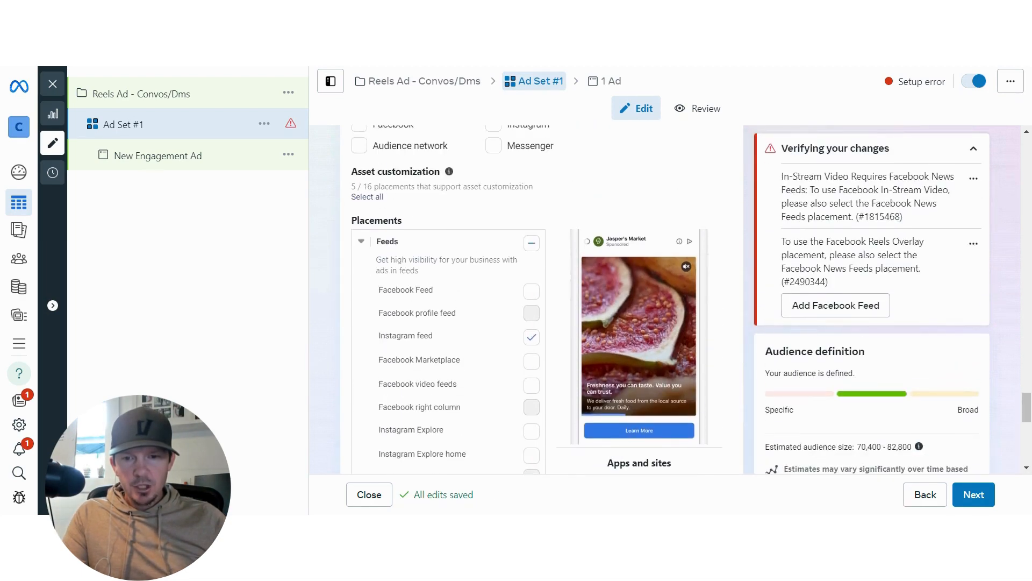
scroll(350, 341, "down", 4)
scroll(378, 252, "down", 5)
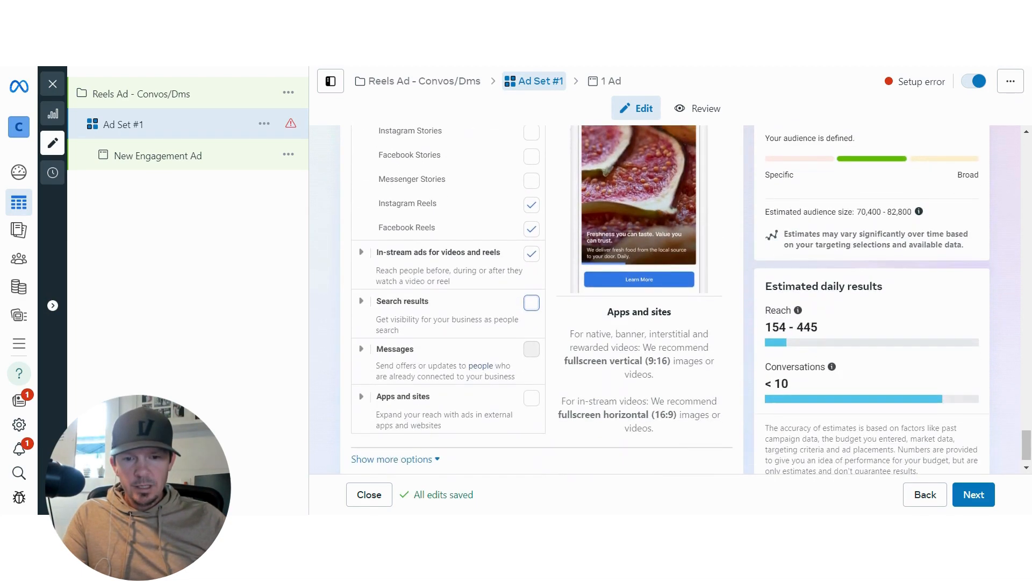
left_click(361, 252)
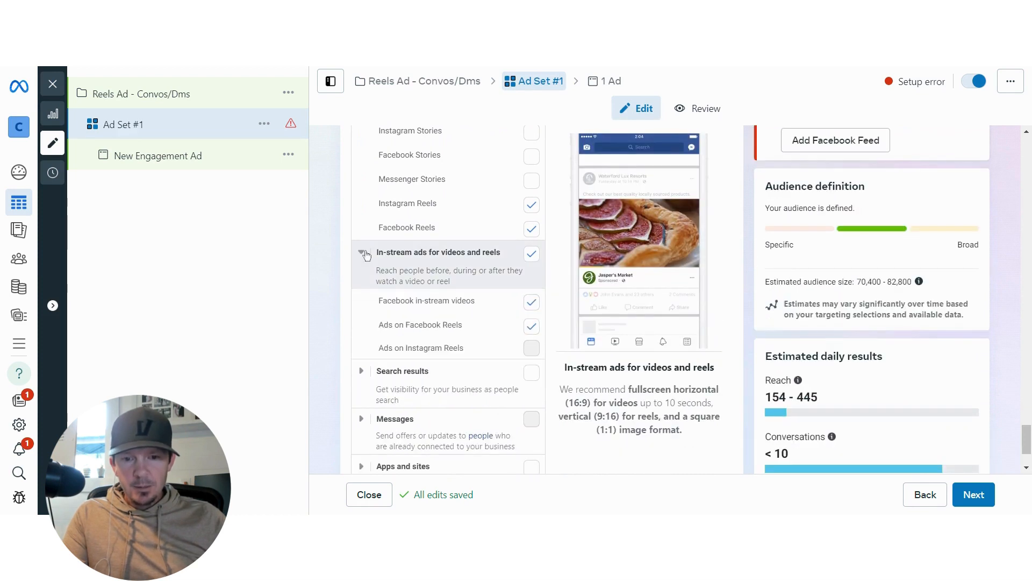
left_click(531, 302)
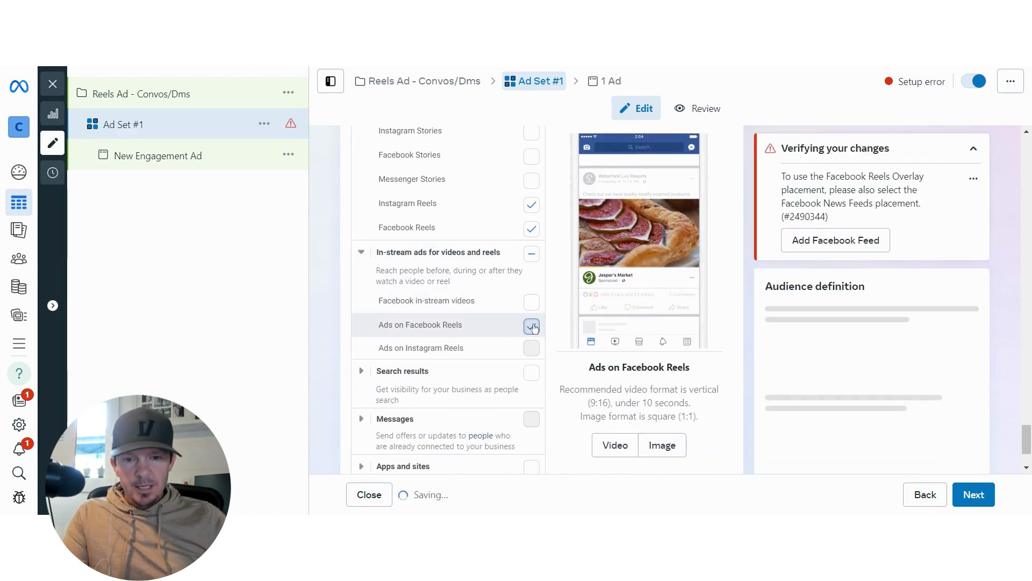
left_click(533, 327)
scroll(326, 283, "up", 1)
scroll(326, 283, "up", 8)
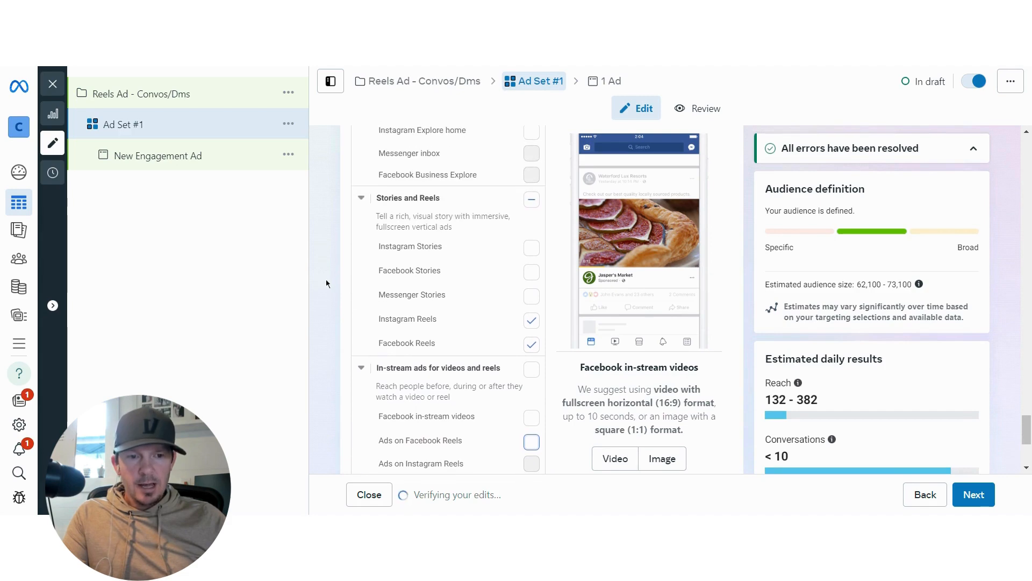
scroll(538, 302, "up", 1)
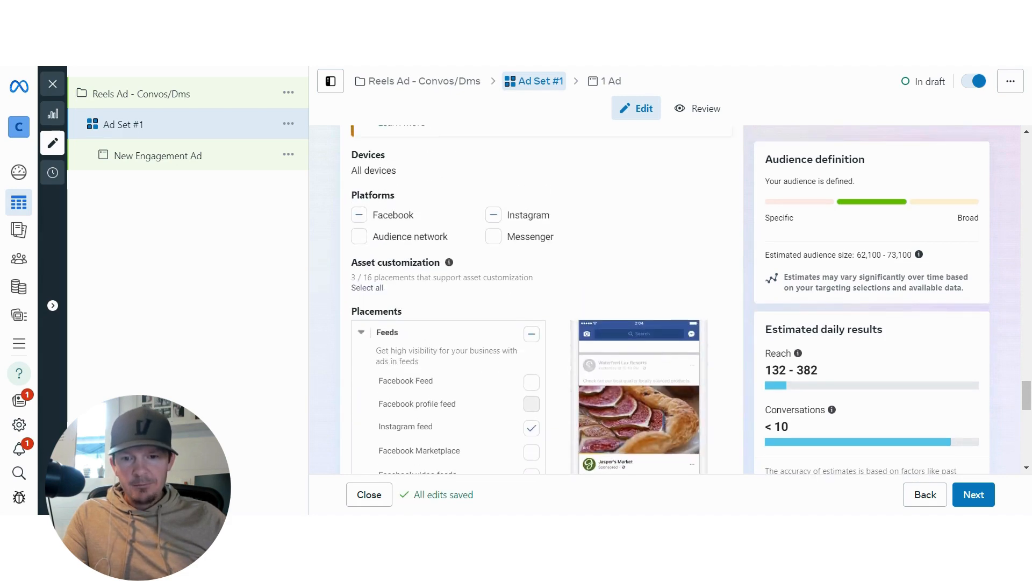
Step: Proceed from the ad set to its ad and rename the ad "Ad # 1"
scroll(547, 321, "down", 10)
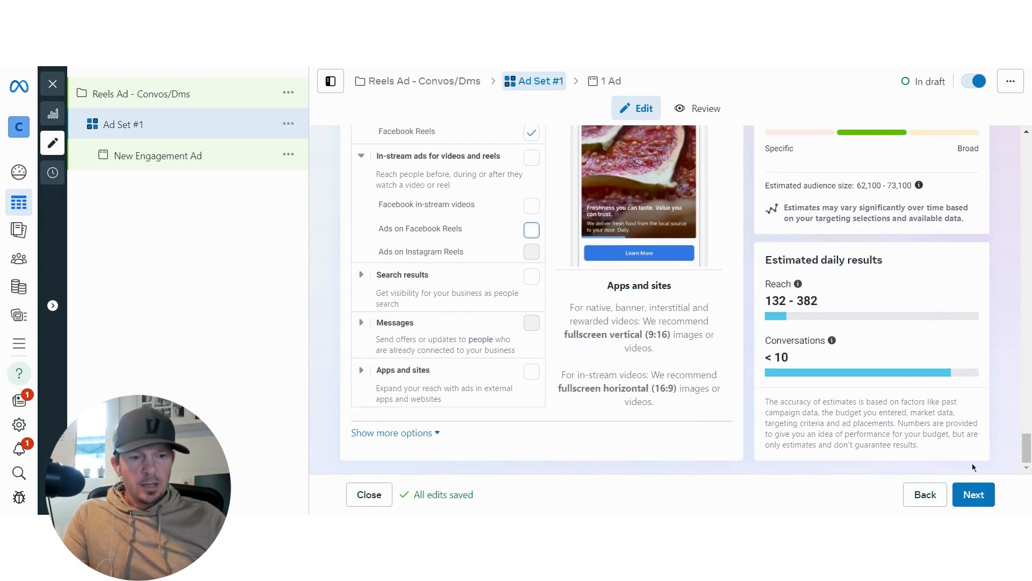
left_click(975, 495)
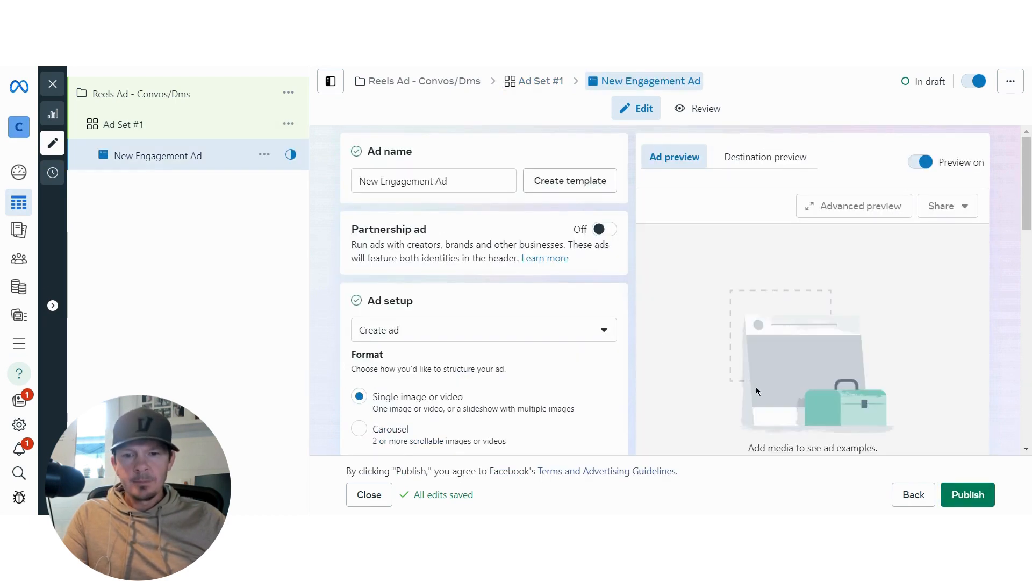
left_click(453, 180)
left_click_drag(453, 179, 355, 179)
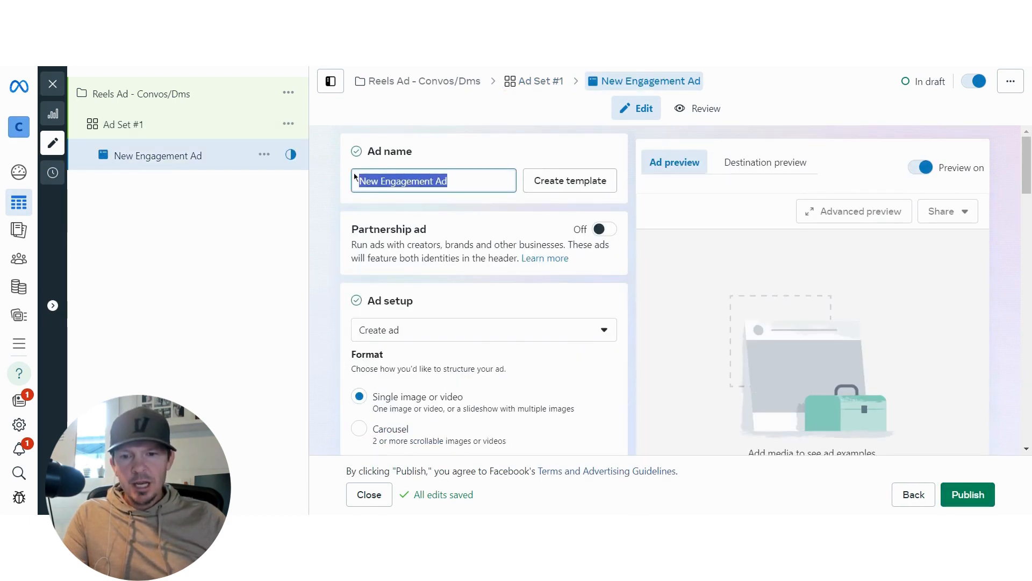
type("Ad ")
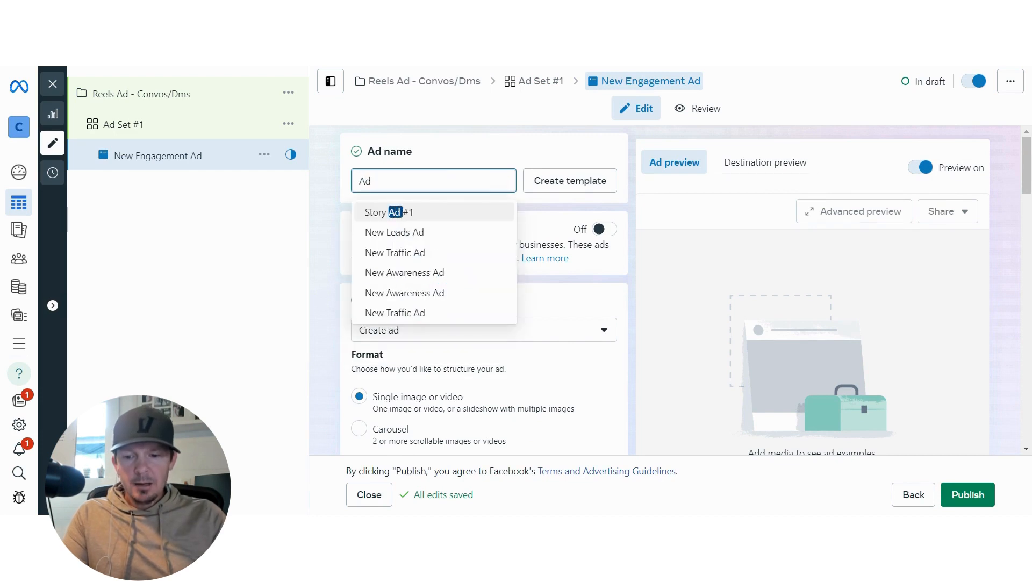
type("#1")
key("BackSpace")
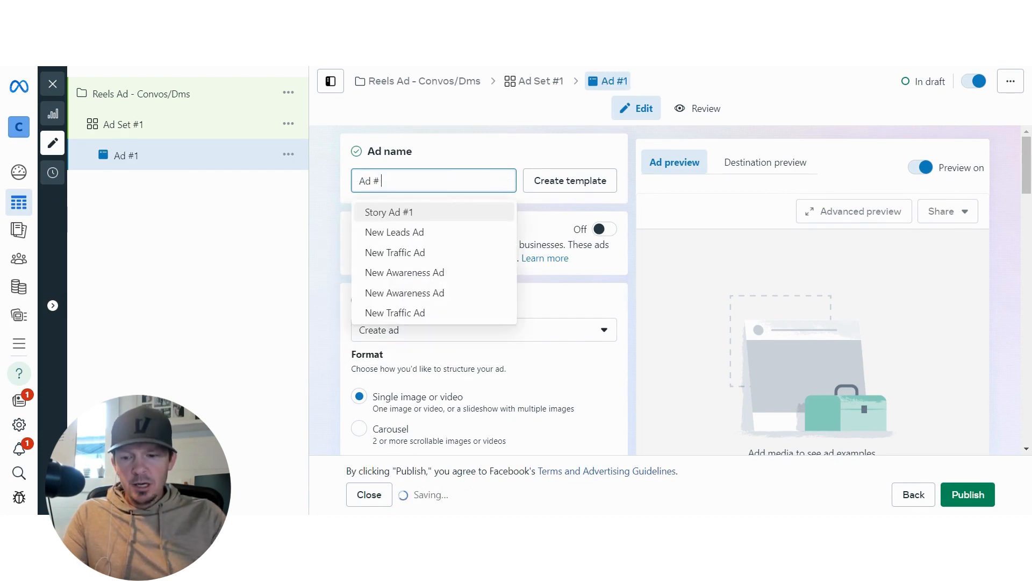
type("1")
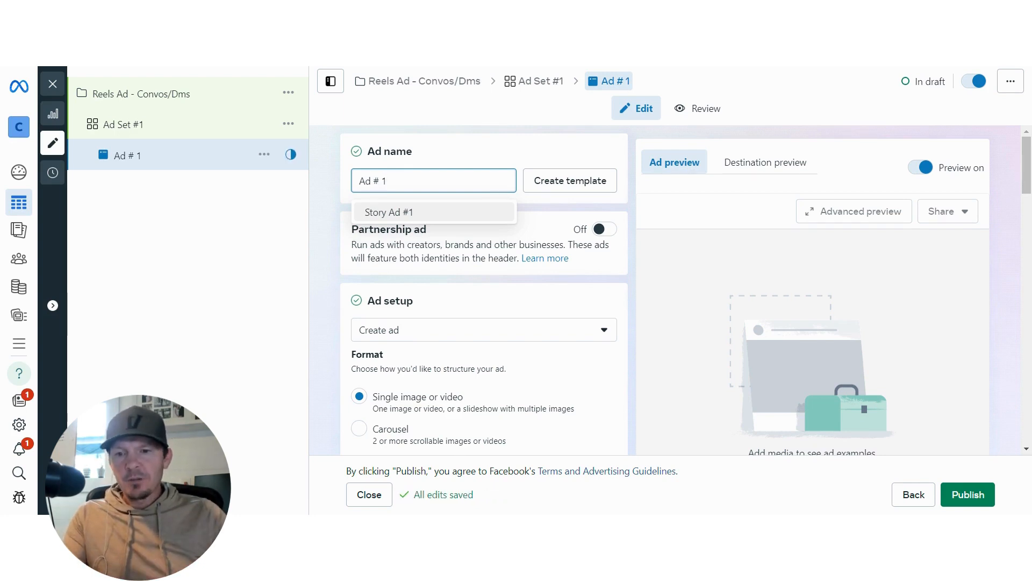
left_click(316, 186)
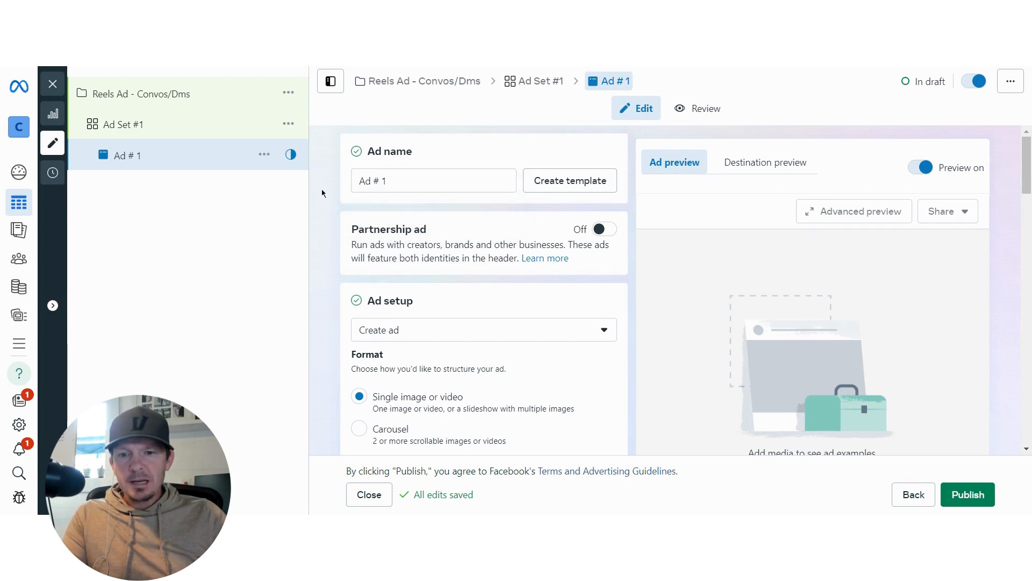
left_click(264, 156)
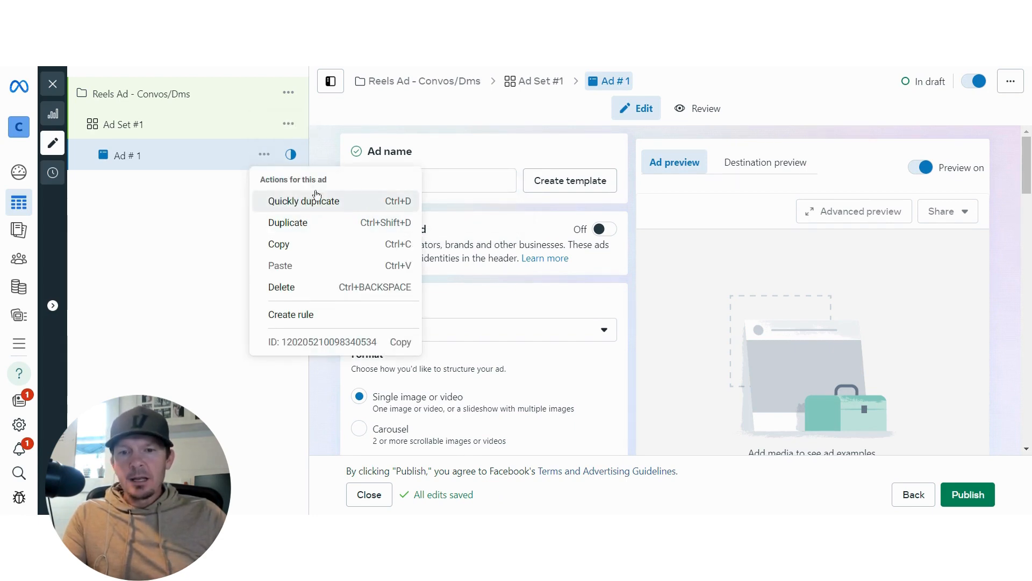
left_click(337, 152)
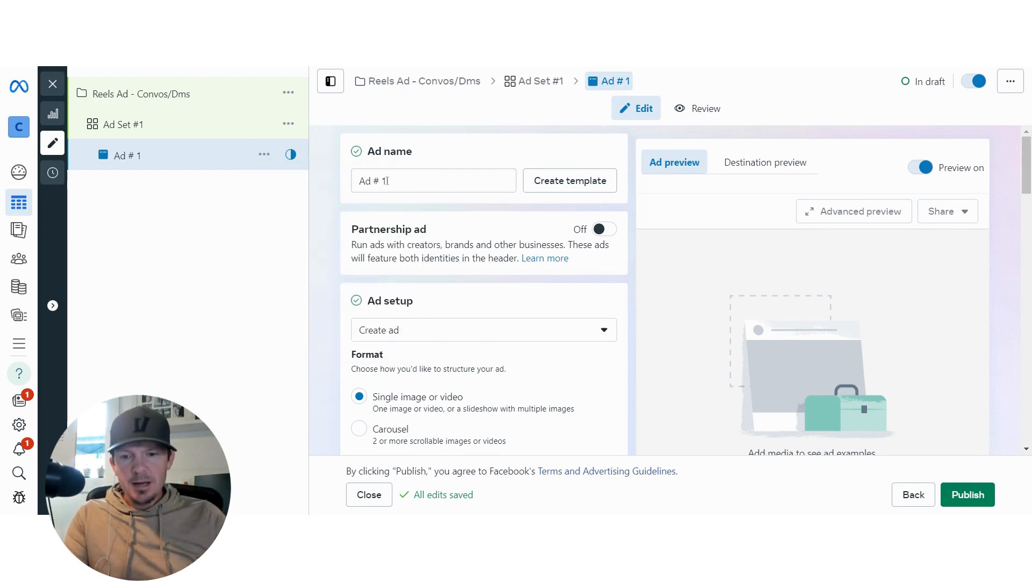
Step: Change the ad setup from creating a new ad to Use existing post
scroll(334, 258, "down", 7)
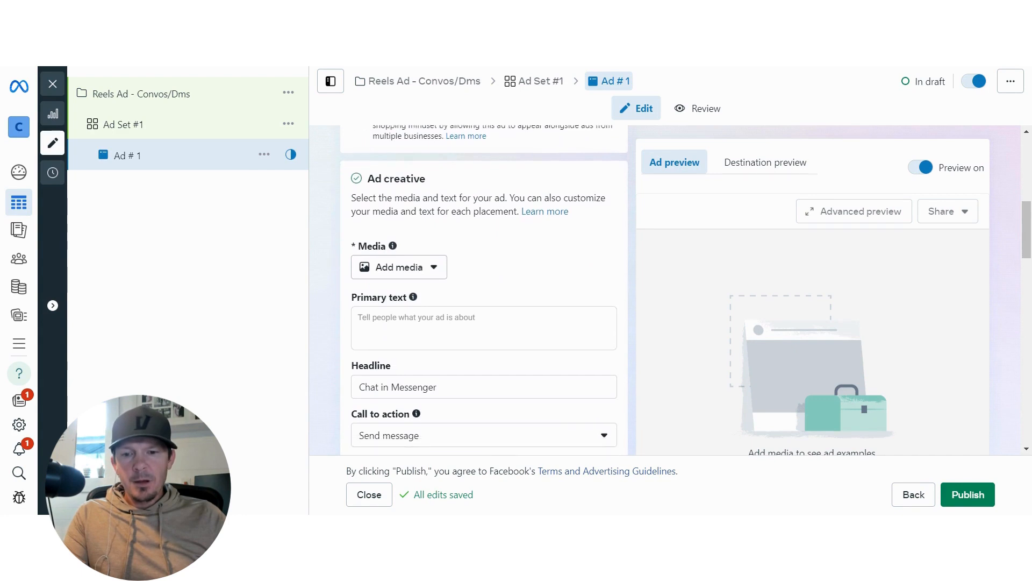
mouse_move(413, 275)
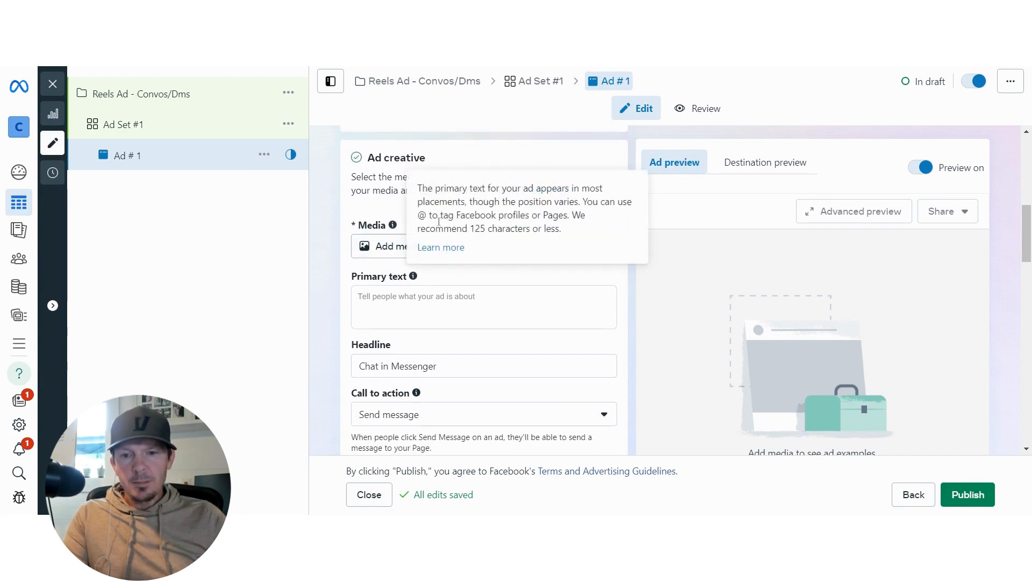
scroll(331, 222, "up", 5)
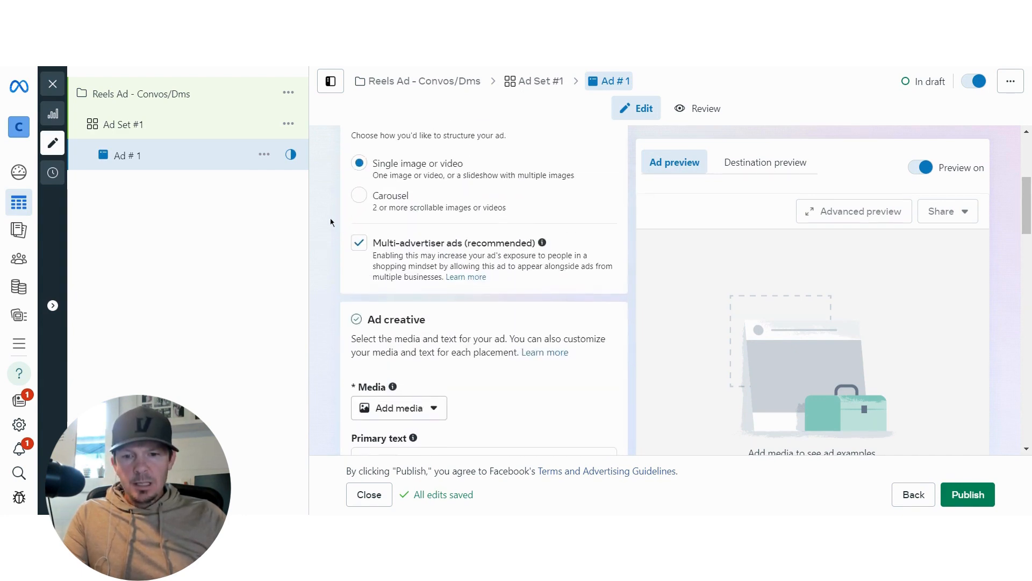
scroll(331, 222, "up", 2)
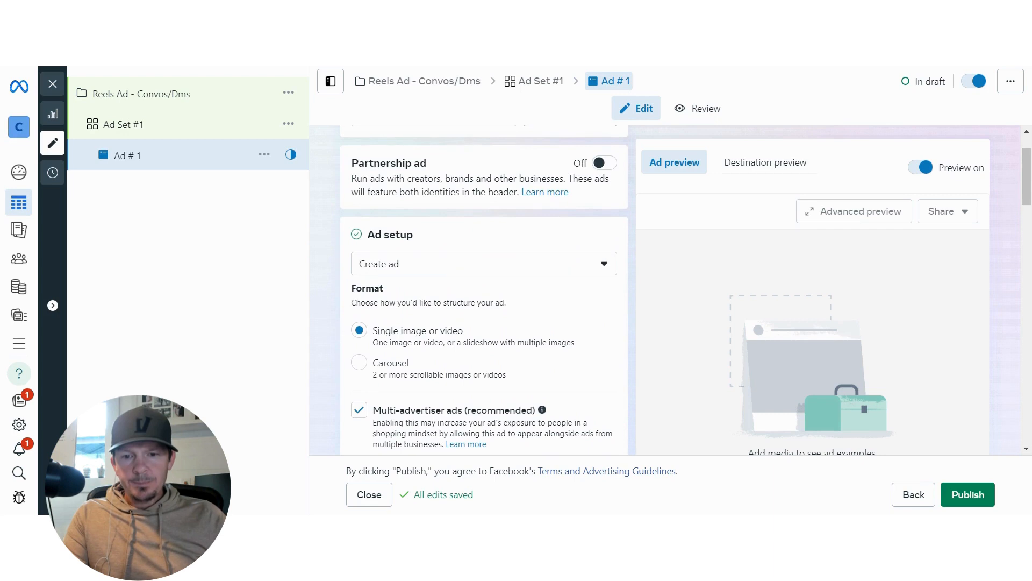
left_click(402, 262)
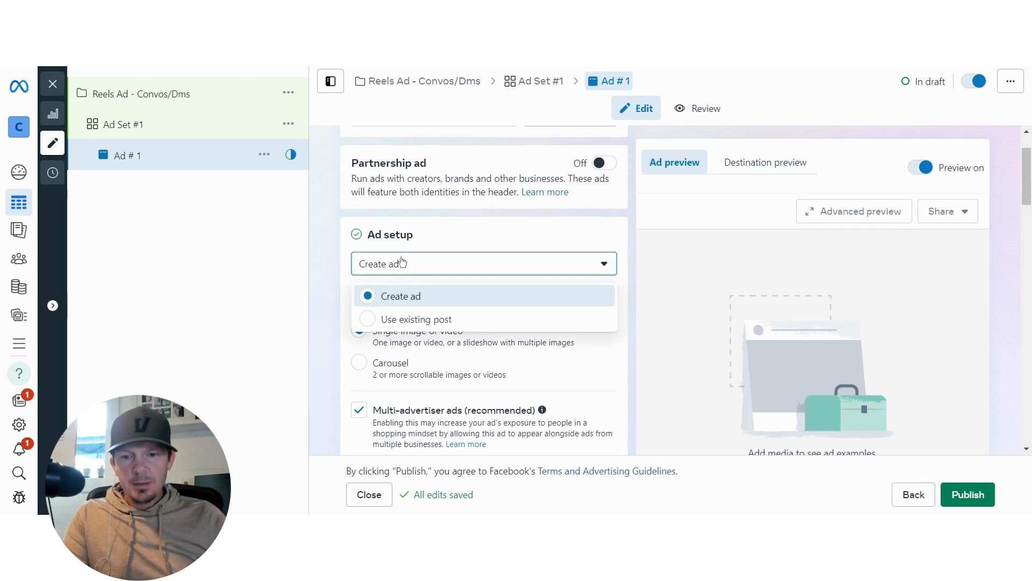
left_click(412, 319)
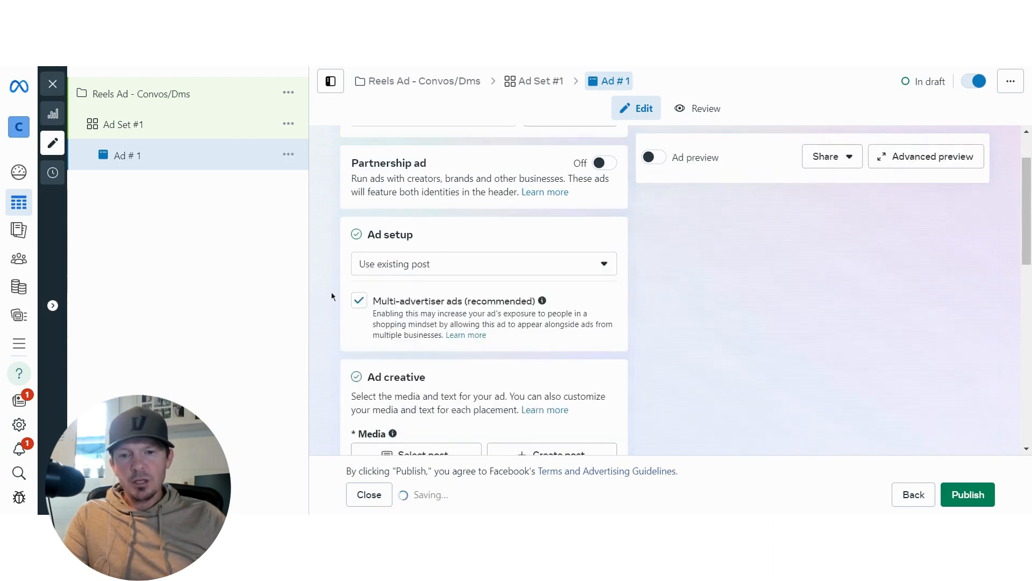
Step: Start selecting a post for the ad creative and filter the Instagram posts to the Reels post type
scroll(331, 296, "down", 4)
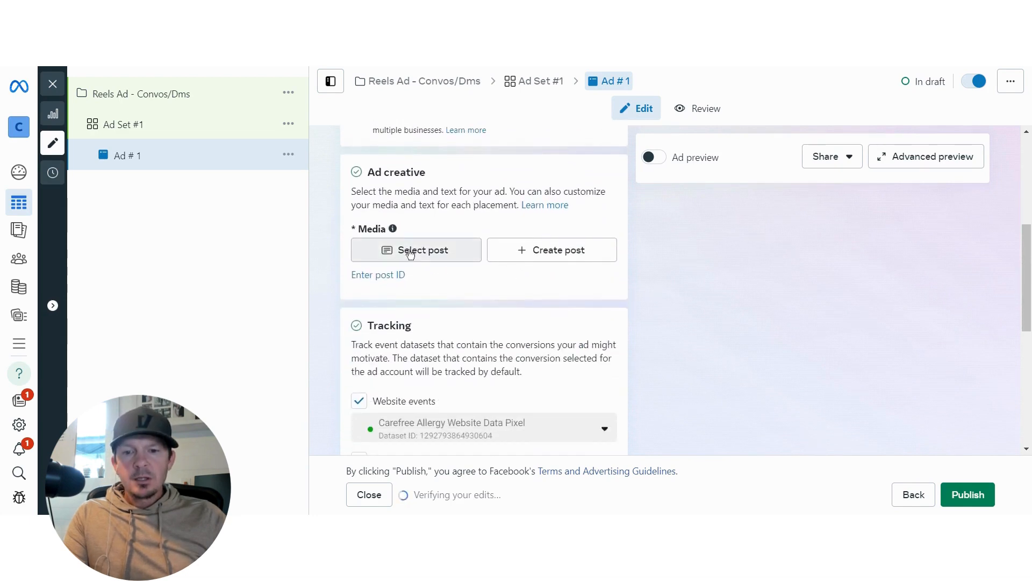
left_click(410, 251)
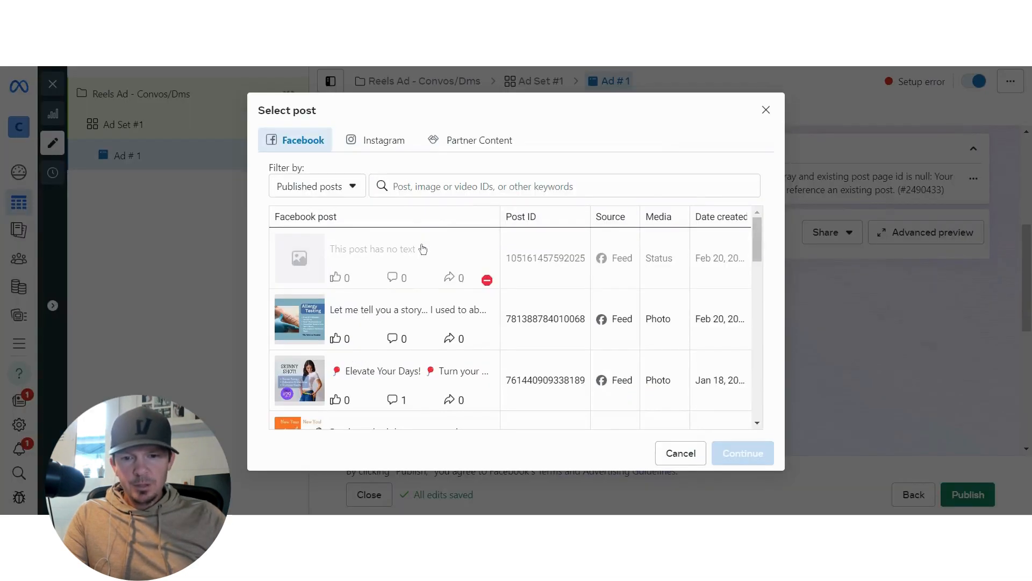
left_click(378, 140)
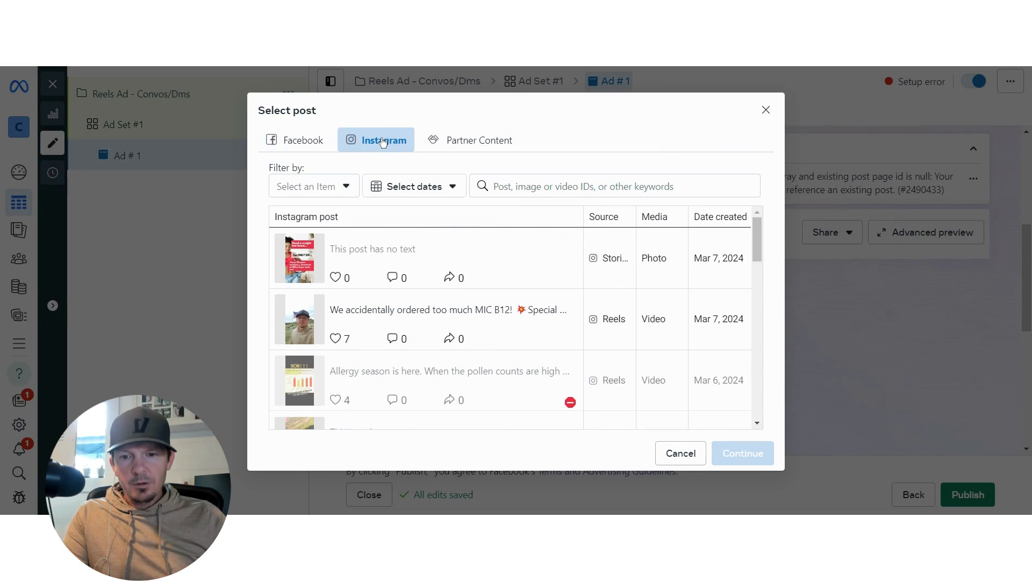
left_click(332, 185)
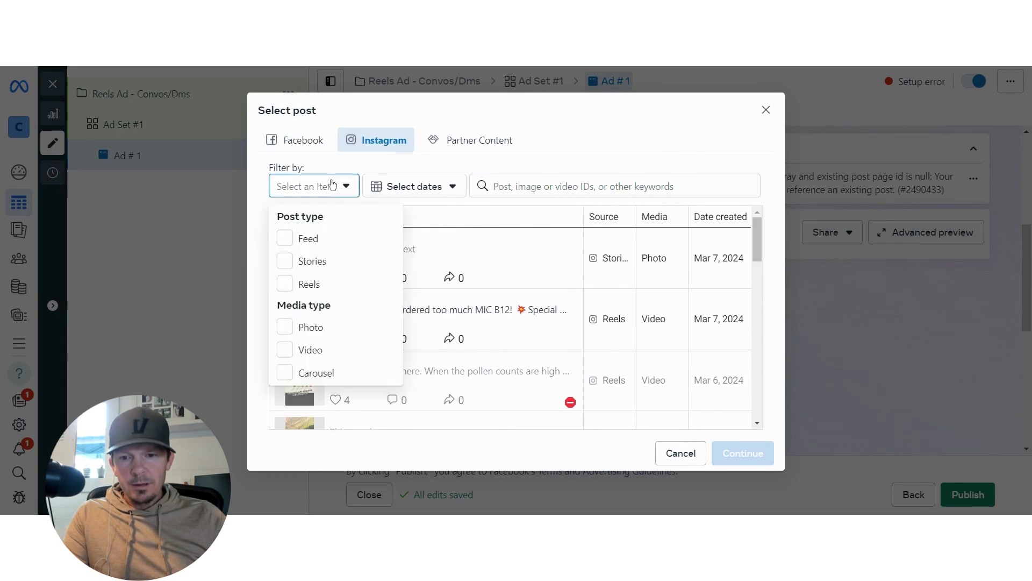
left_click(314, 284)
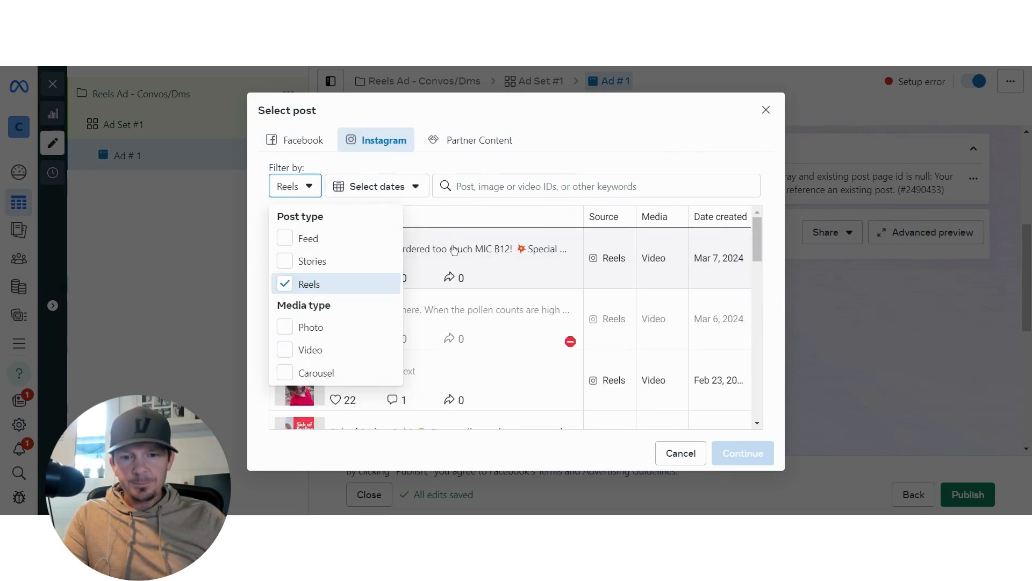
Step: Use the Mar 7, 2024 reel beginning "We accidentally ordered too much MIC B12!" as the ad's creative
left_click(454, 249)
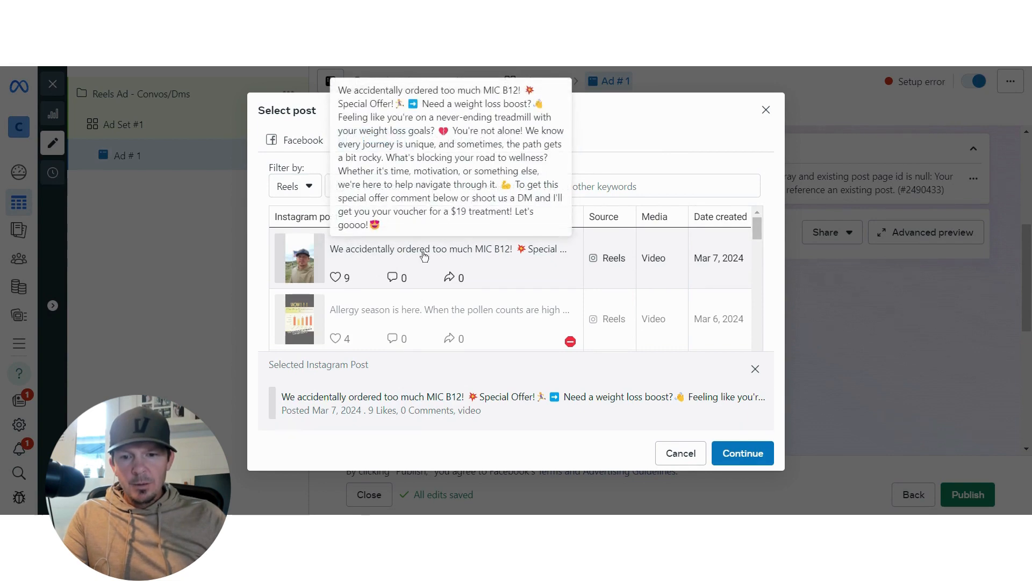
left_click(743, 453)
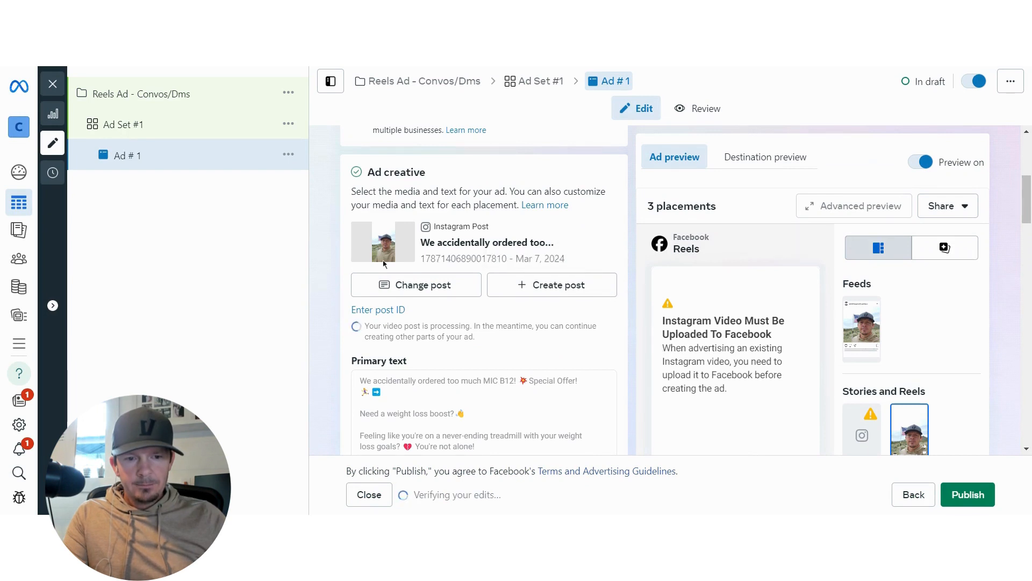
scroll(321, 298, "down", 2)
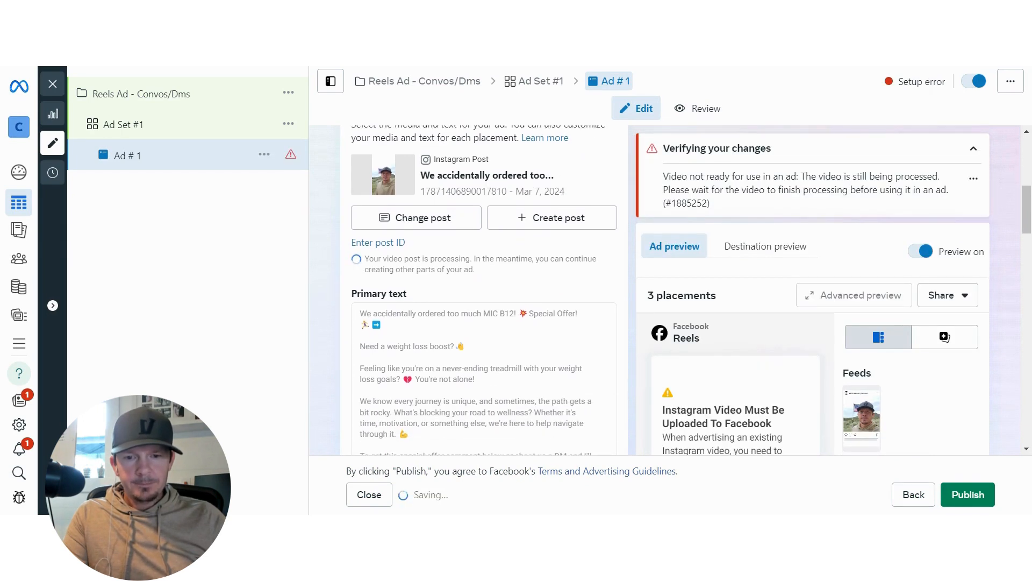
Step: Examine the selected reel's processing status, primary text and Send message call-to-action settings in the ad creative
scroll(484, 291, "down", 1)
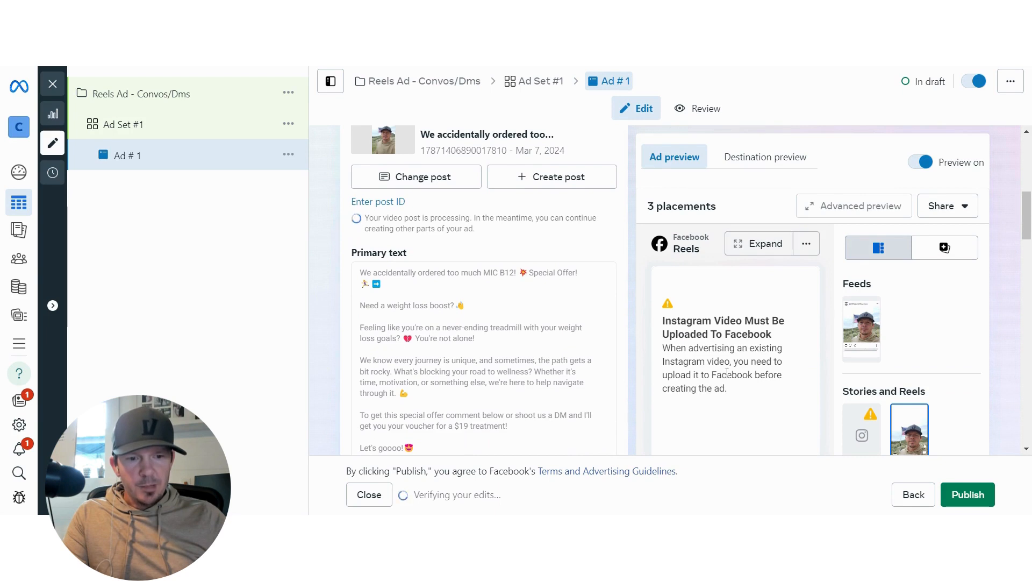
scroll(731, 363, "down", 4)
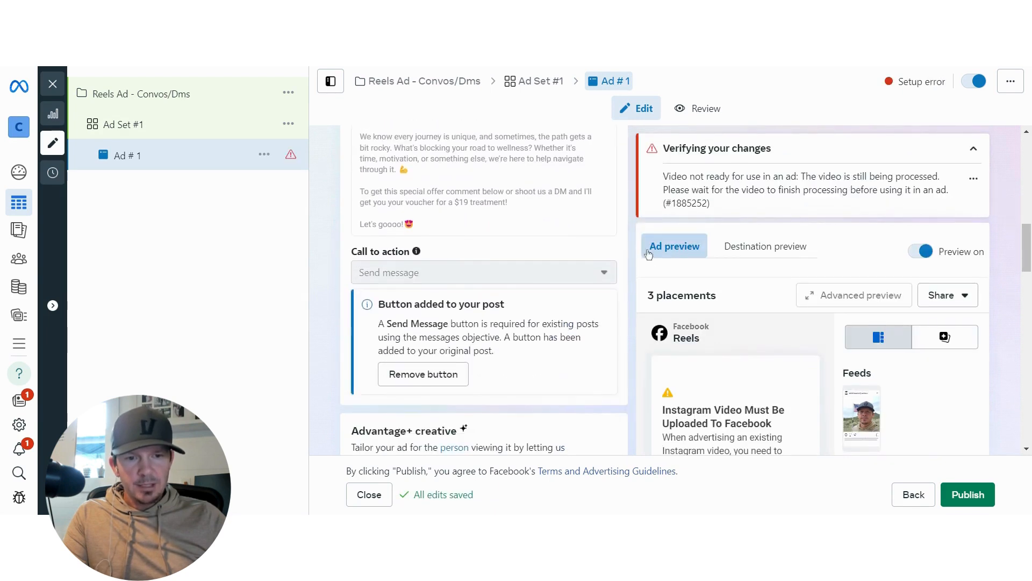
scroll(699, 226, "up", 5)
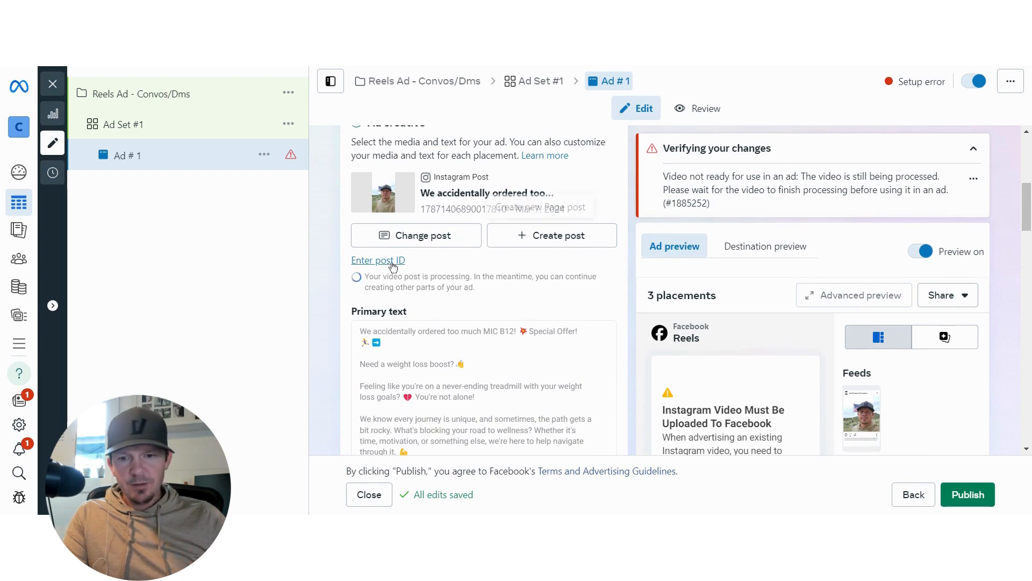
scroll(335, 324, "down", 2)
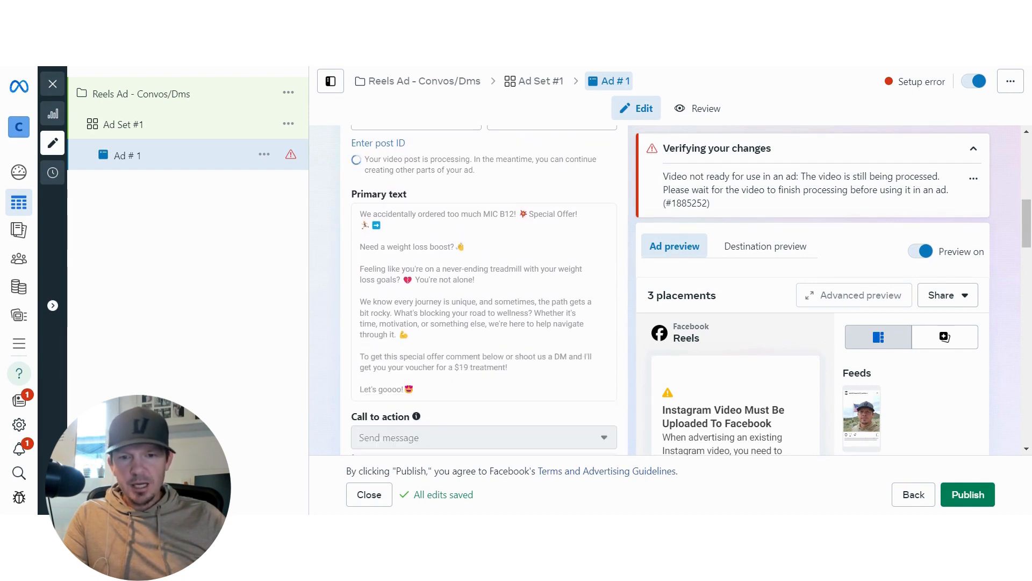
scroll(426, 272, "down", 3)
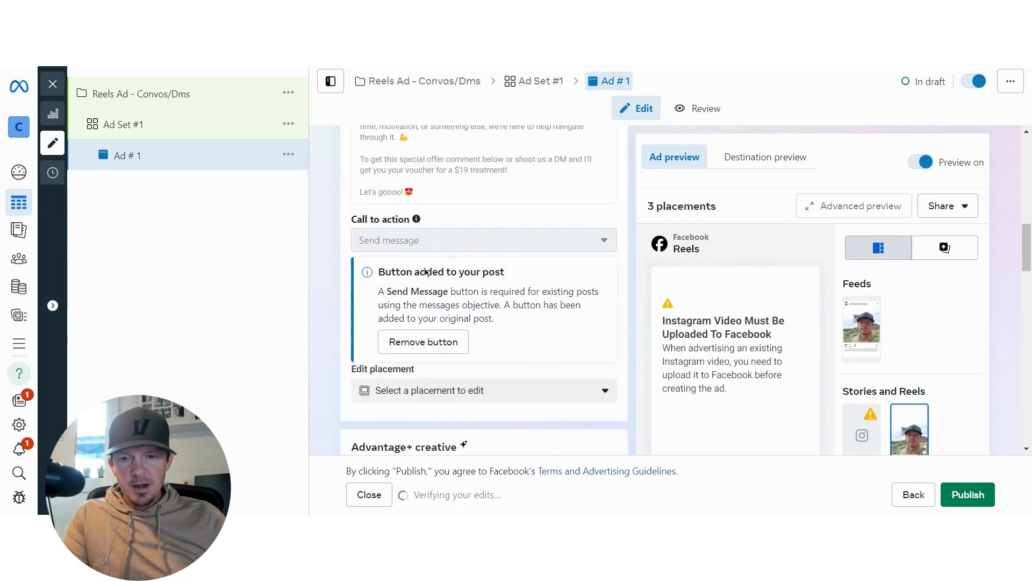
scroll(426, 272, "down", 2)
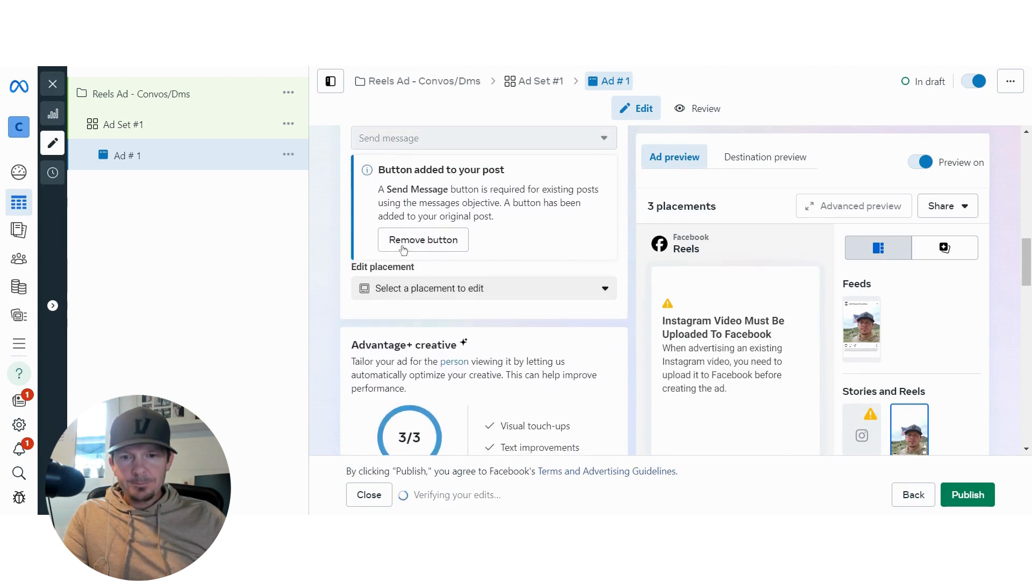
scroll(403, 249, "up", 2)
scroll(404, 249, "down", 2)
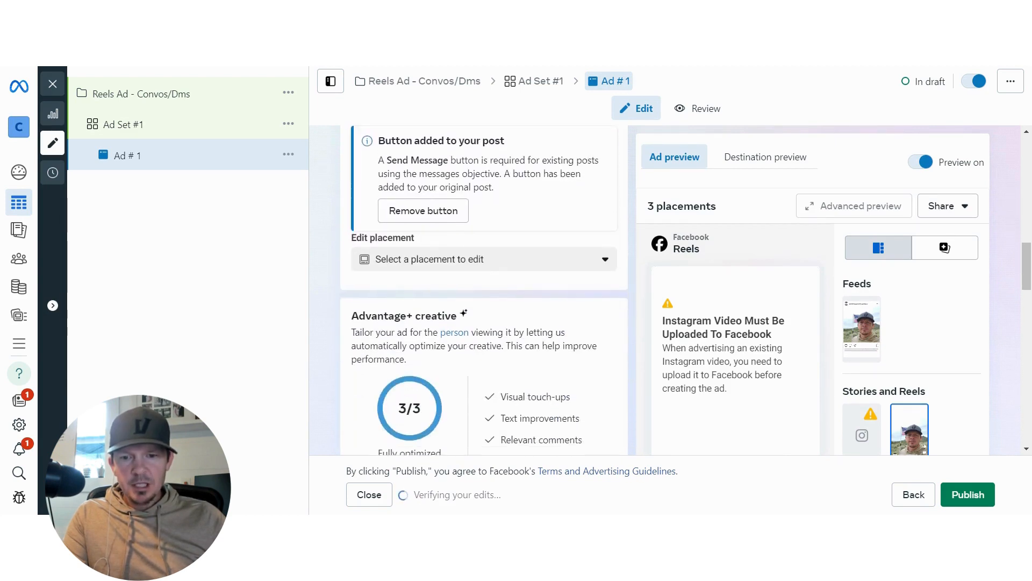
Step: Switch the message template to Use existing and select the Start conversations/ Mic B12 Voucher template
scroll(484, 290, "down", 7)
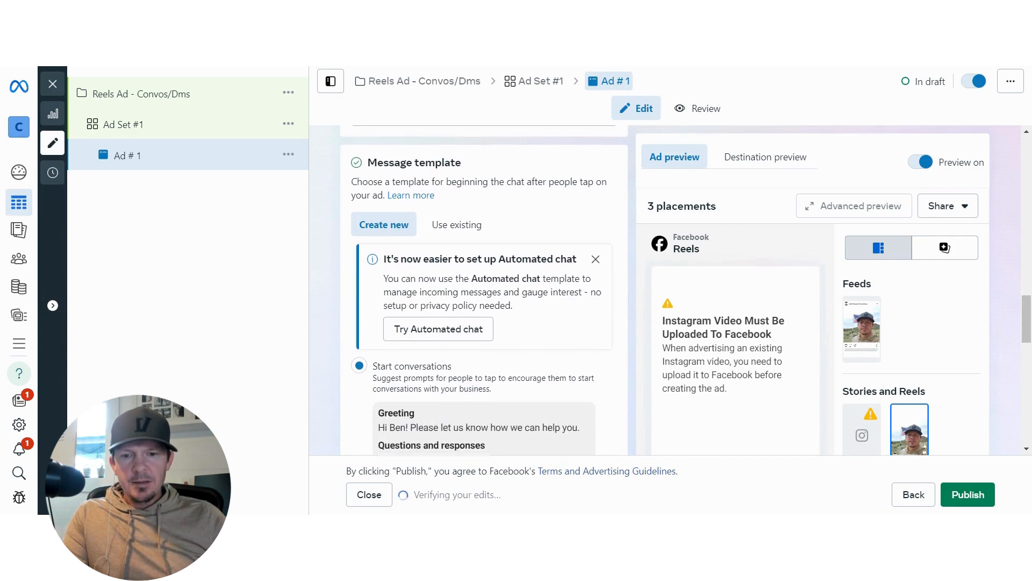
scroll(332, 295, "down", 2)
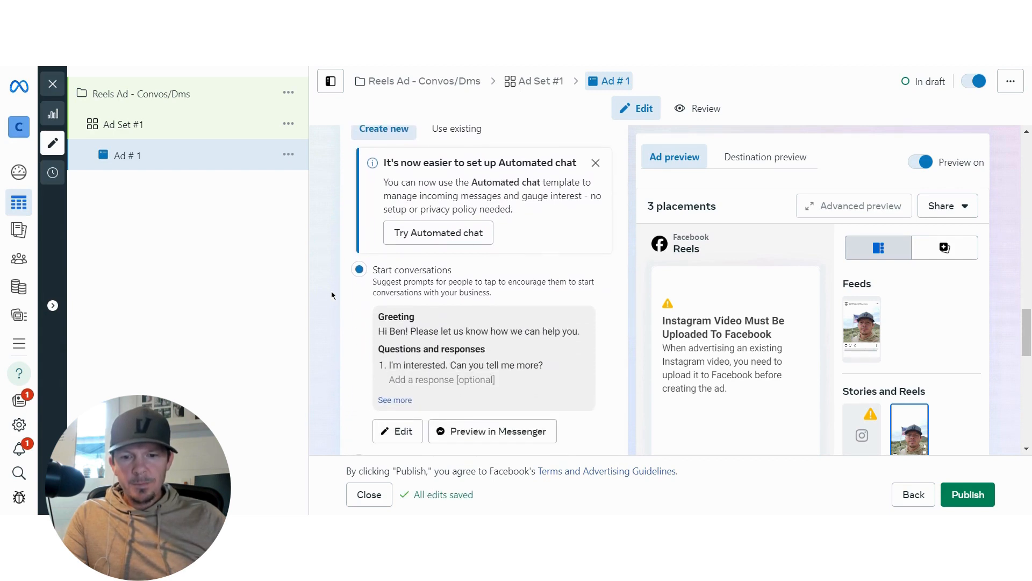
scroll(332, 339, "up", 1)
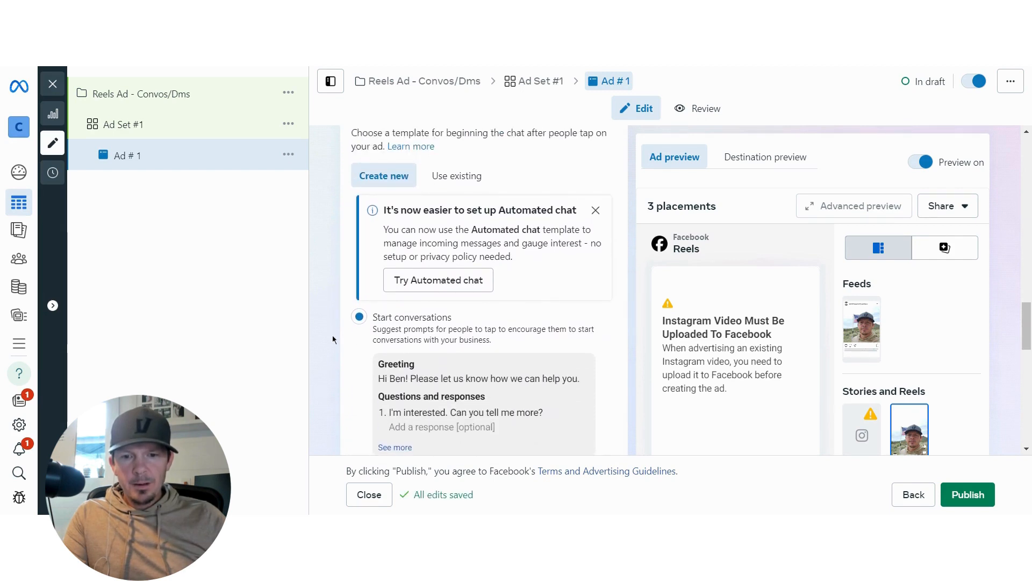
left_click(459, 182)
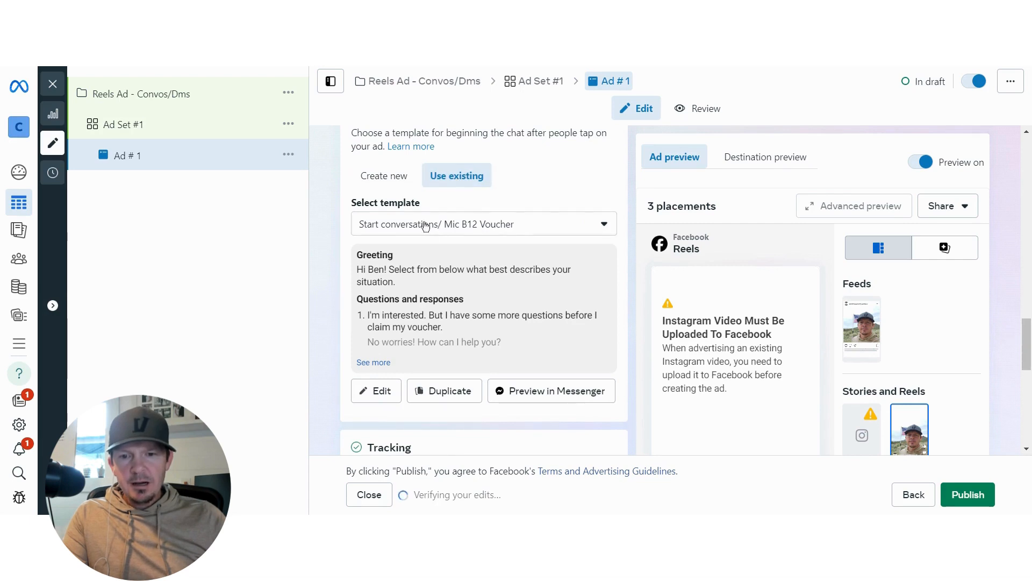
left_click(506, 221)
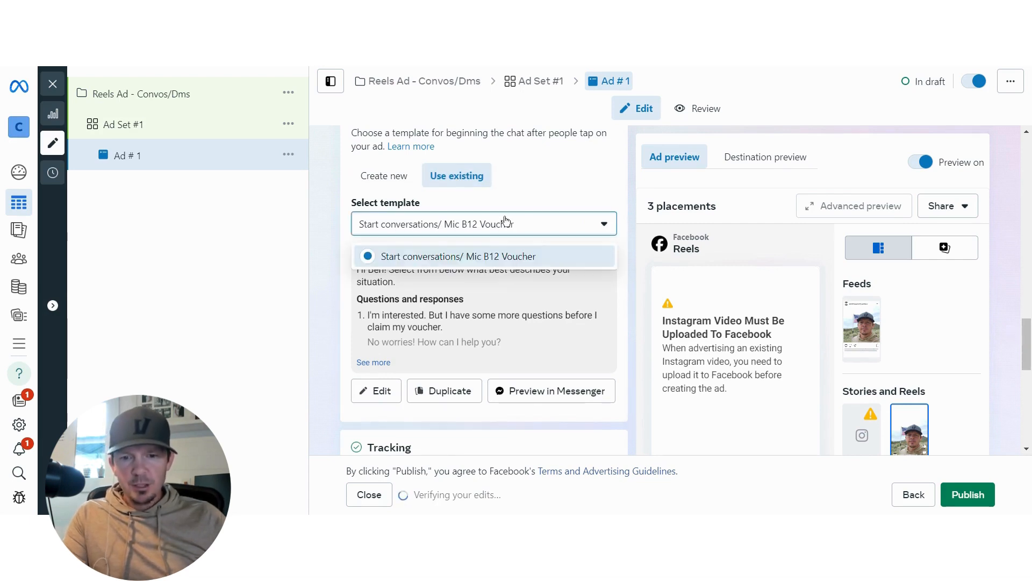
left_click(495, 257)
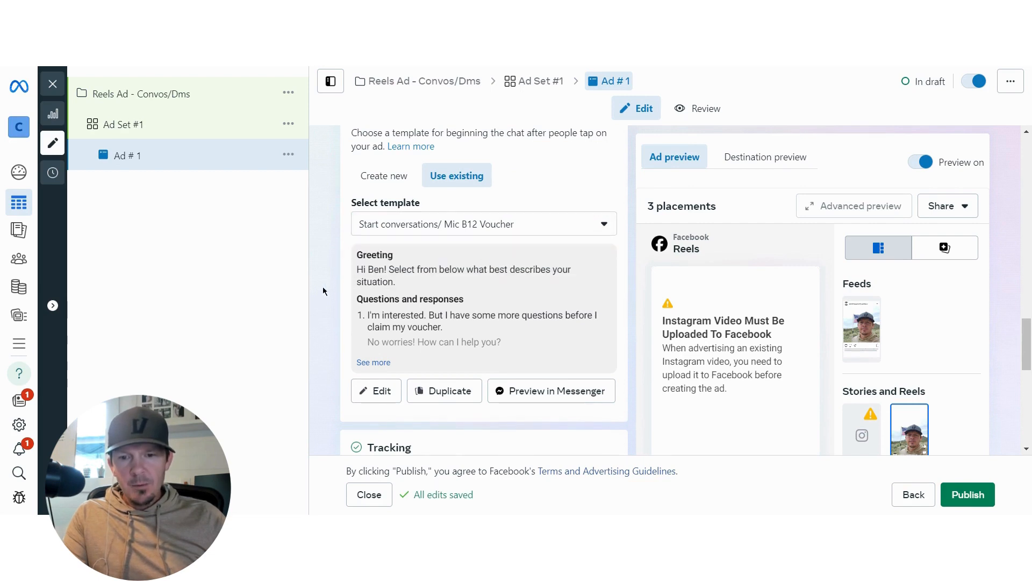
Step: Expand the Mic B12 Voucher template's preview and read its full list of questions and responses
scroll(323, 291, "down", 2)
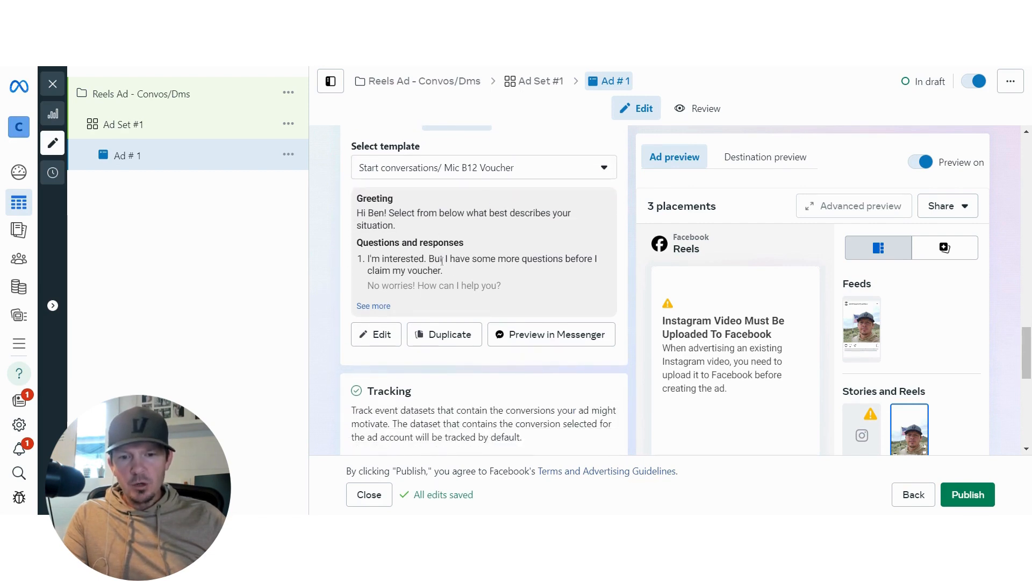
scroll(442, 261, "down", 1)
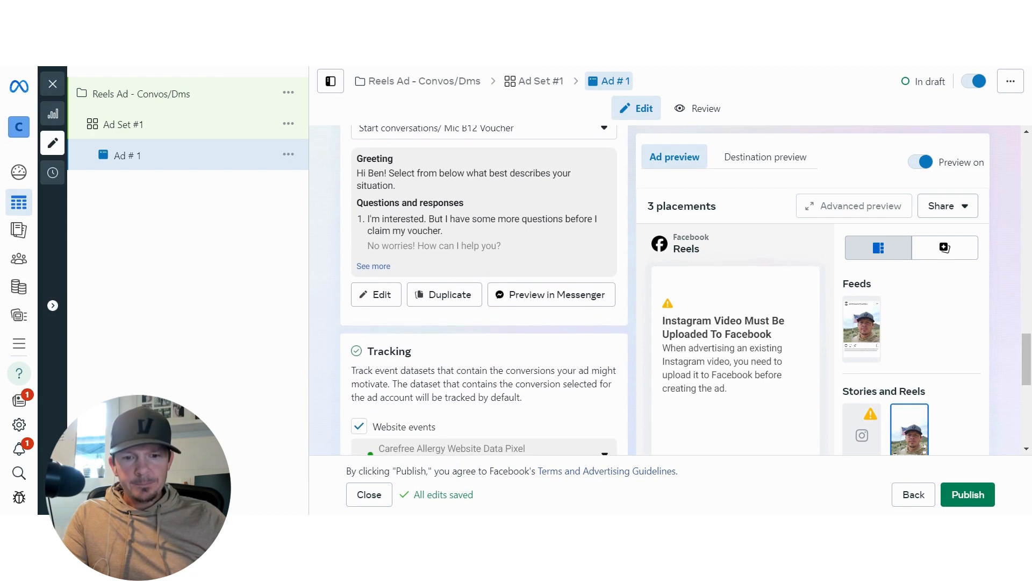
scroll(484, 291, "up", 1)
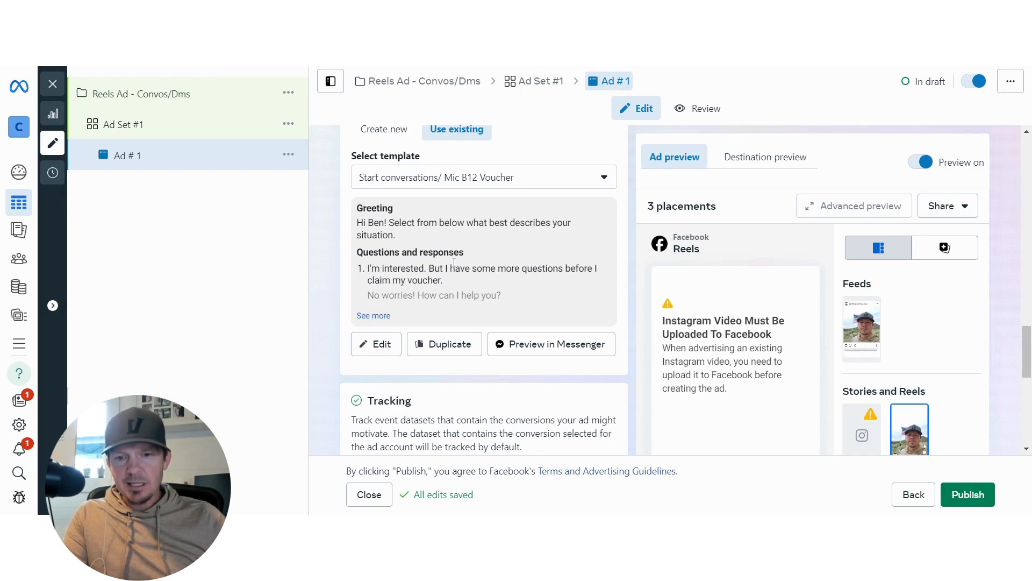
scroll(454, 262, "down", 1)
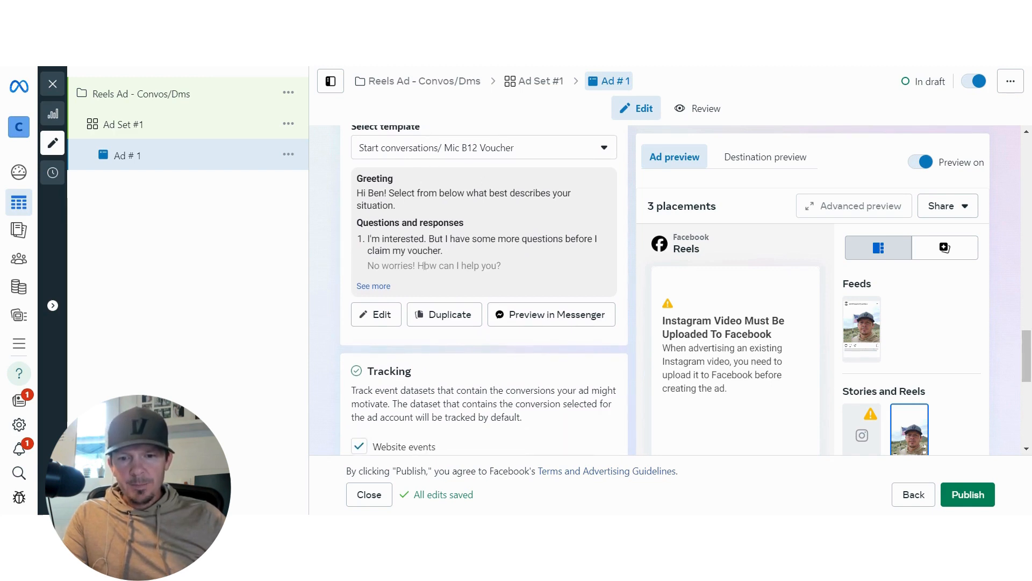
left_click(376, 286)
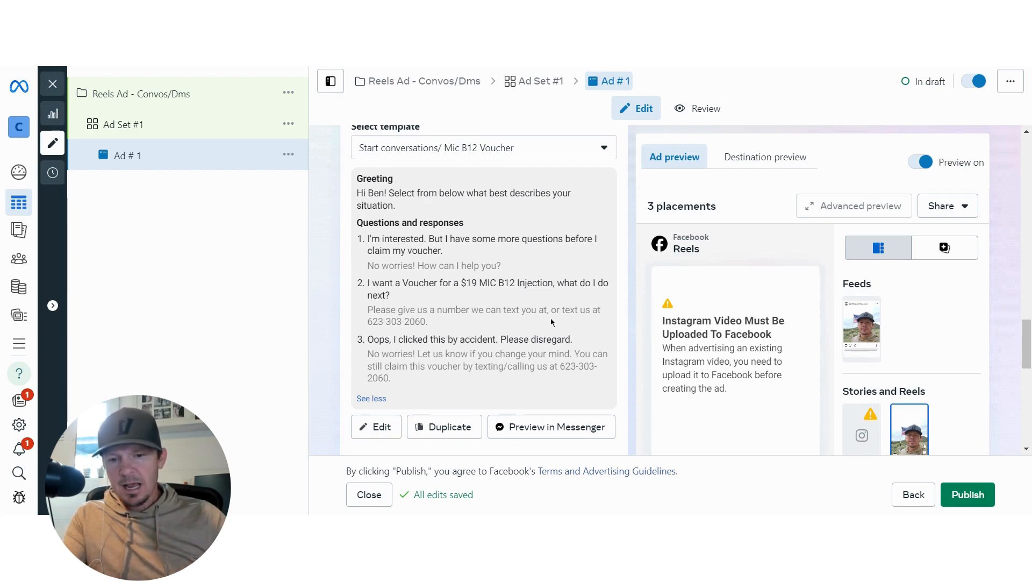
scroll(551, 322, "down", 1)
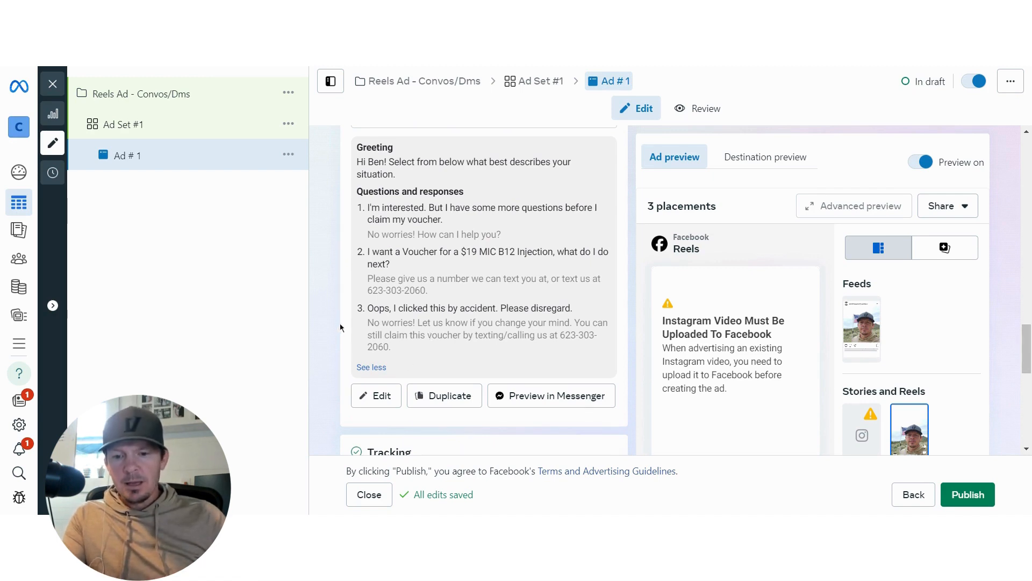
scroll(339, 327, "down", 1)
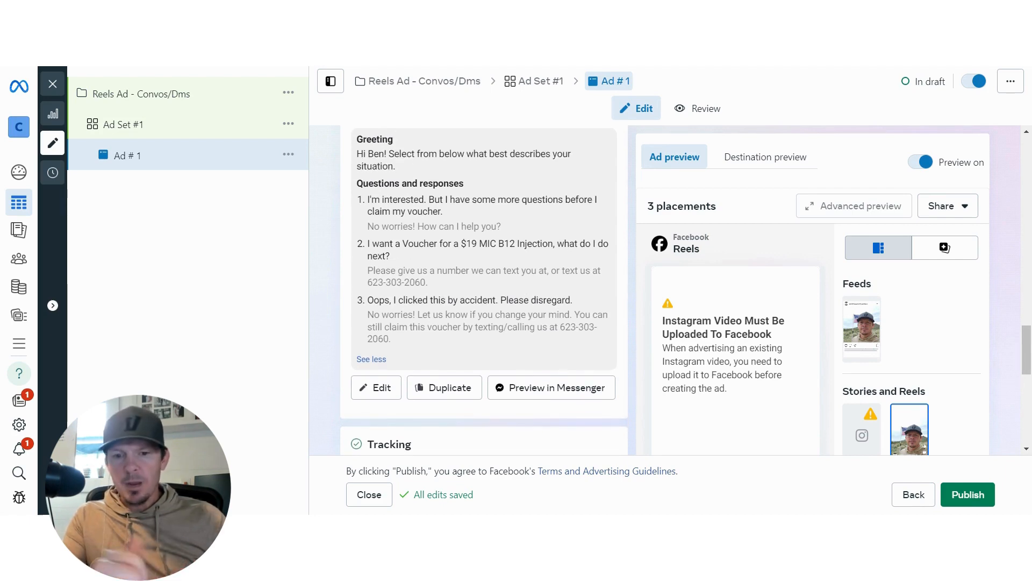
Step: Turn off Offline events in the ad's tracking settings, leaving Website events selected
scroll(484, 291, "down", 5)
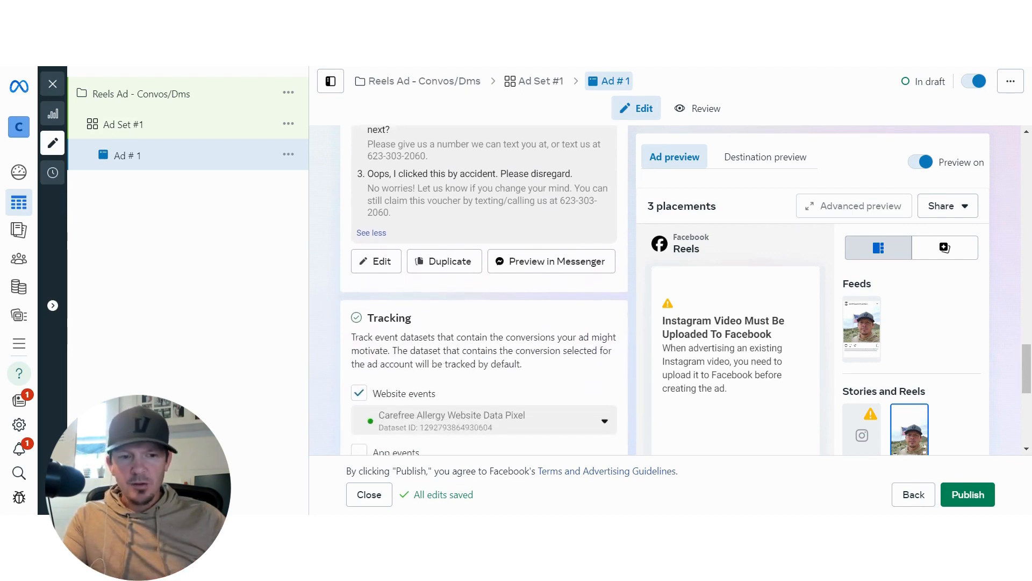
scroll(484, 290, "down", 1)
left_click(359, 318)
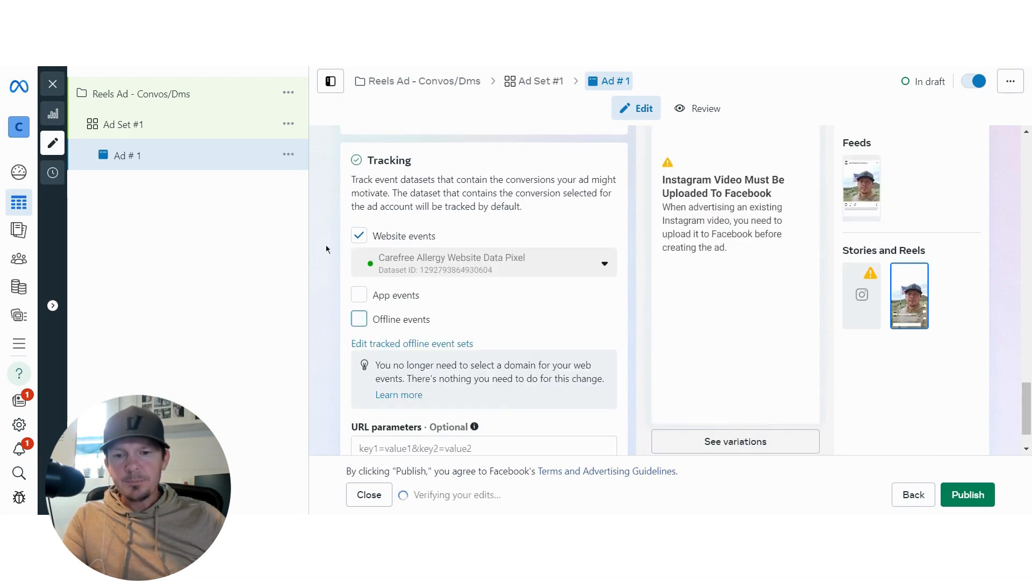
Step: Review the whole ad, checking its setup, creative post, Advantage+ creative, message template, tracking and Facebook Reels preview
scroll(327, 246, "up", 2)
scroll(327, 246, "down", 2)
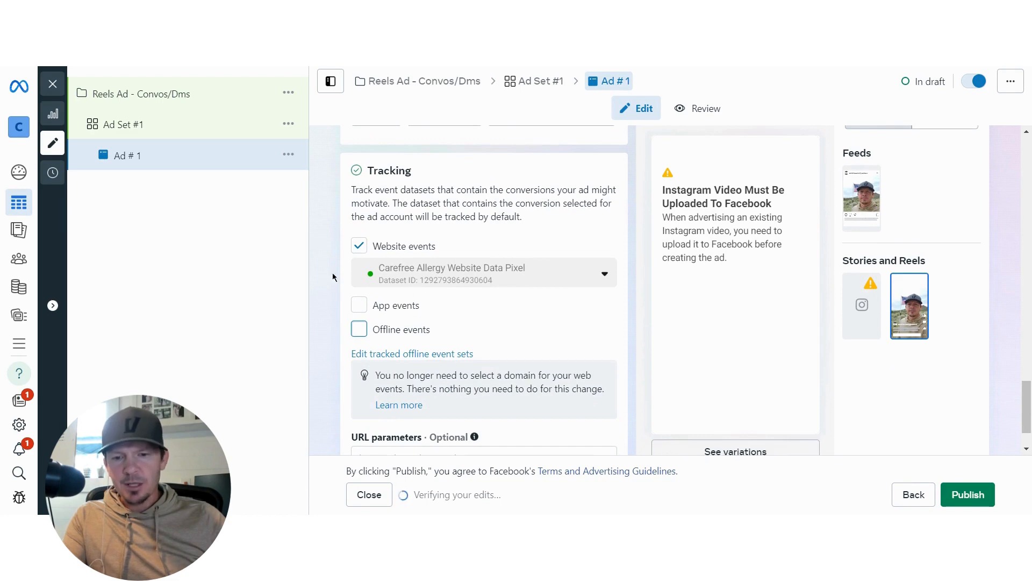
scroll(333, 277, "down", 1)
scroll(328, 275, "up", 4)
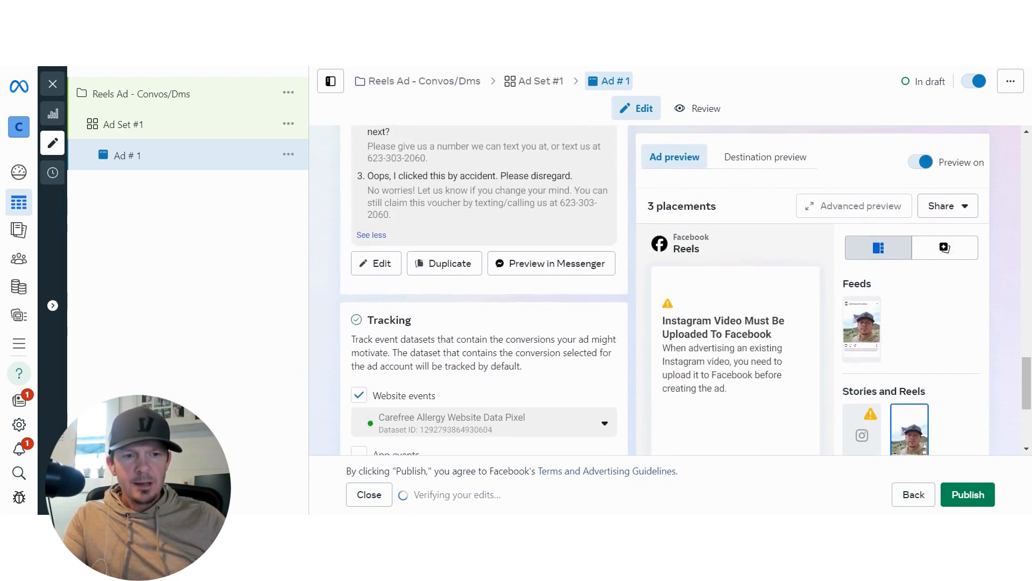
scroll(671, 271, "down", 2)
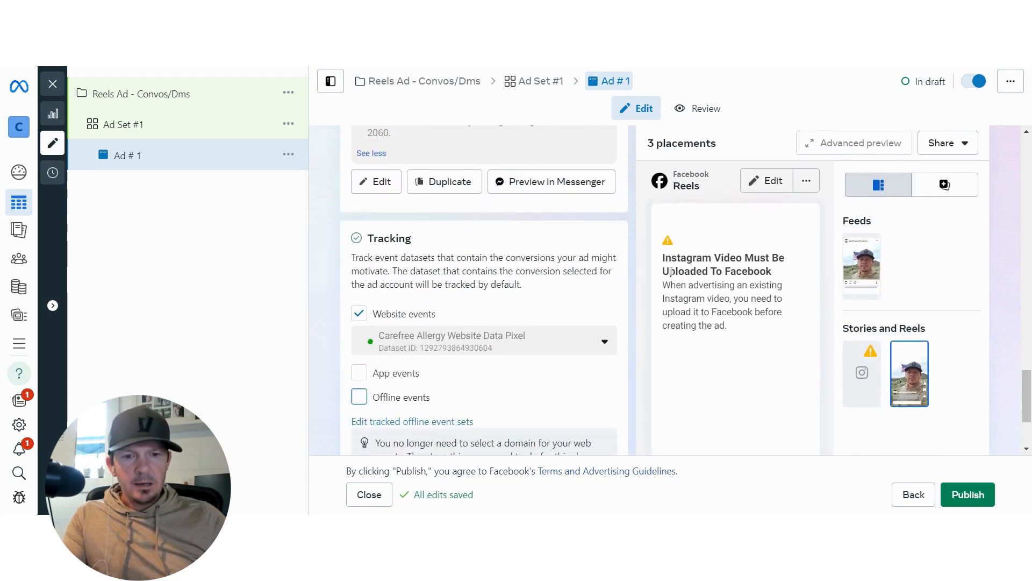
scroll(671, 272, "up", 15)
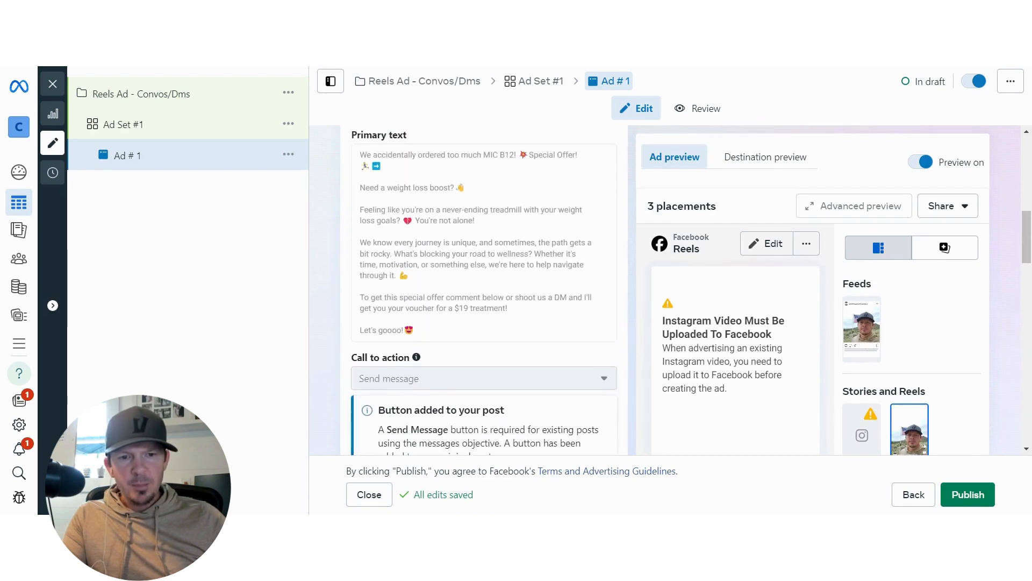
scroll(667, 291, "down", 15)
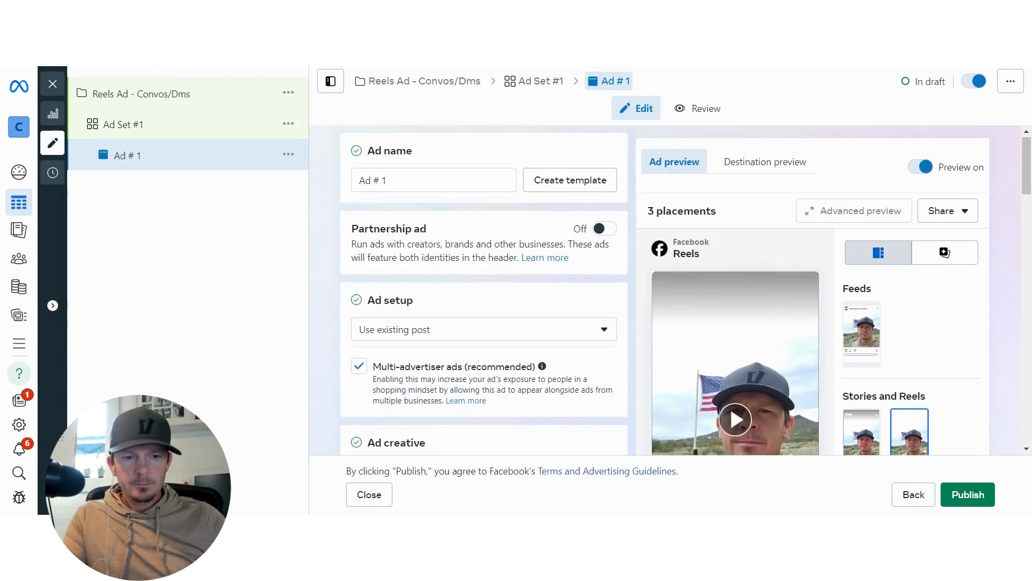
scroll(484, 291, "down", 1)
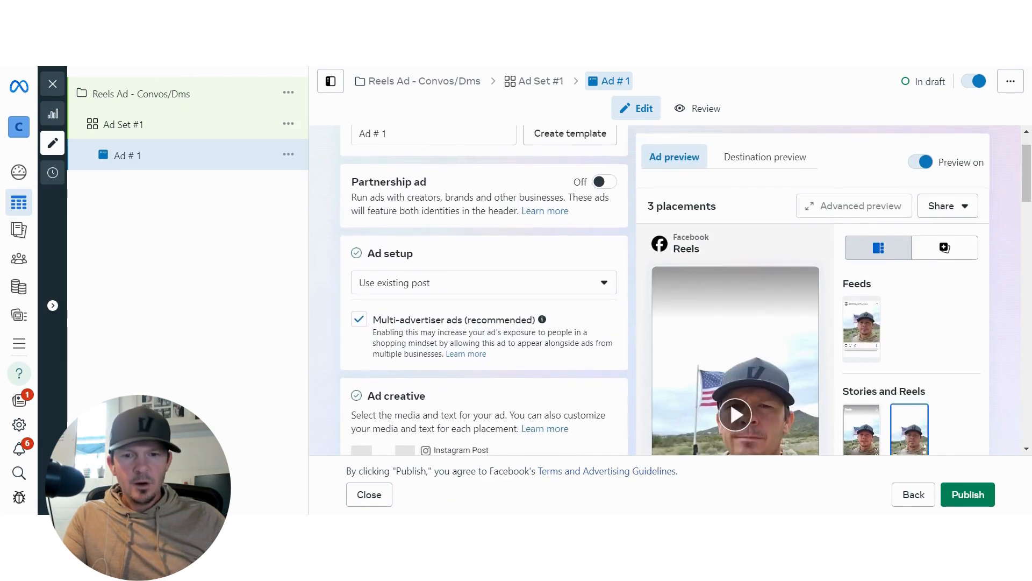
scroll(484, 290, "down", 5)
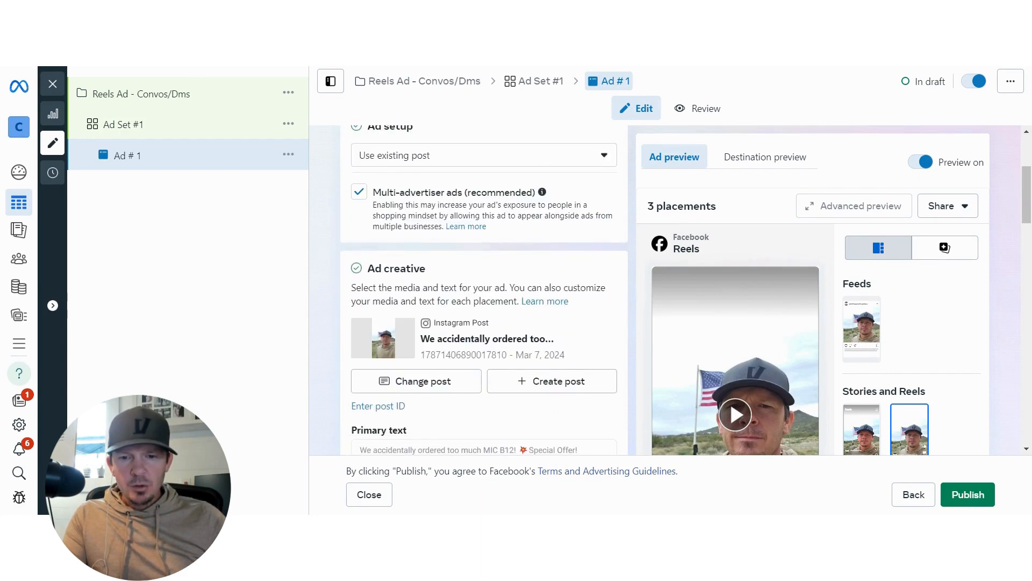
scroll(359, 381, "down", 12)
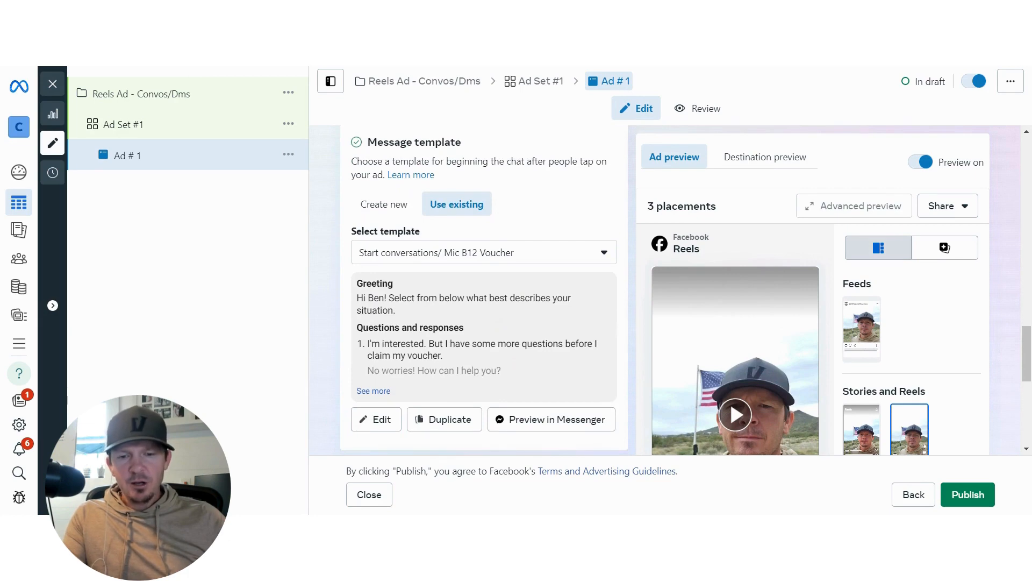
scroll(730, 401, "down", 8)
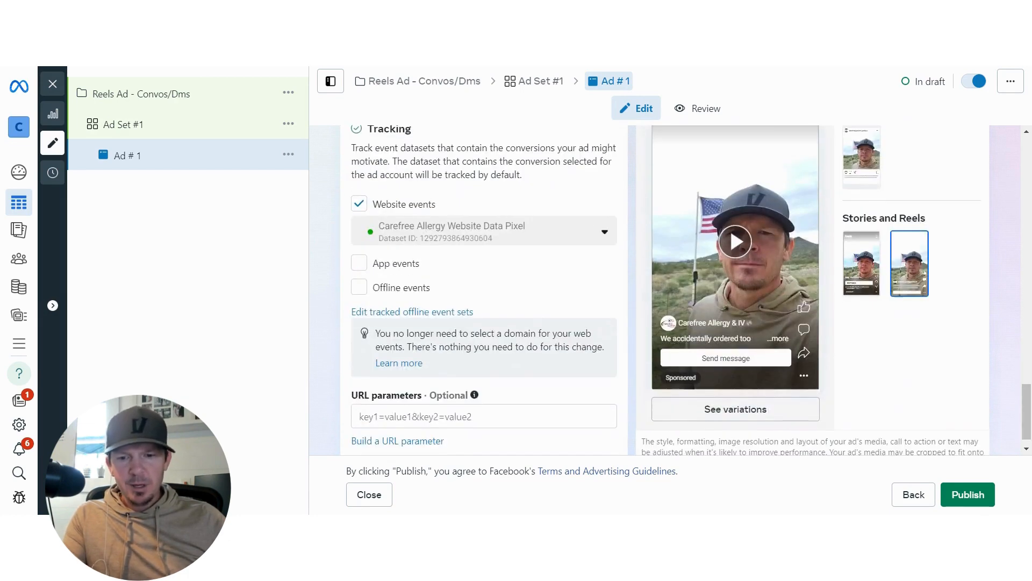
scroll(665, 291, "up", 10)
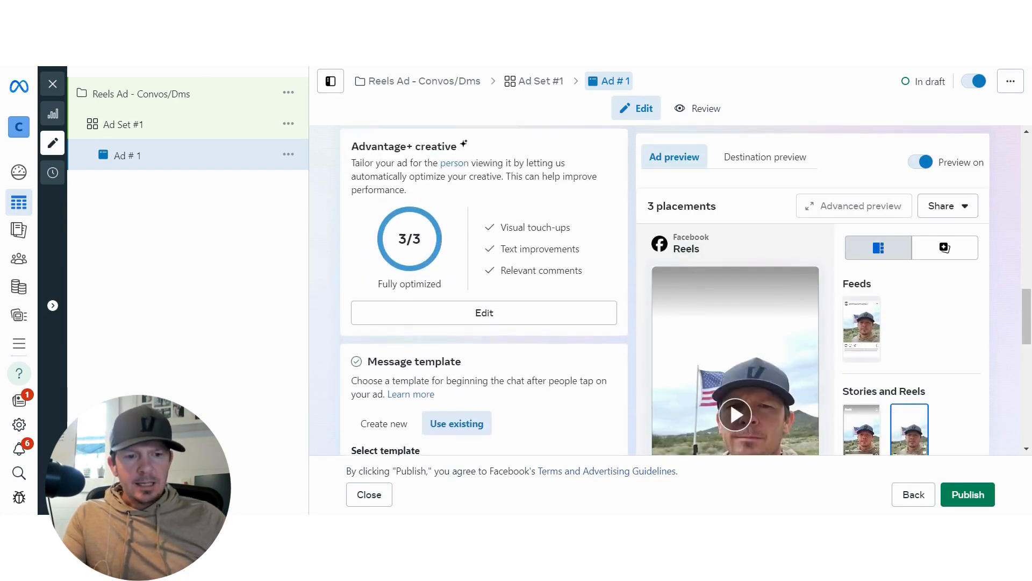
Step: Publish the Reels Ad - Convos/Dms campaign together with Ad Set #1 and Ad # 1
scroll(484, 290, "up", 5)
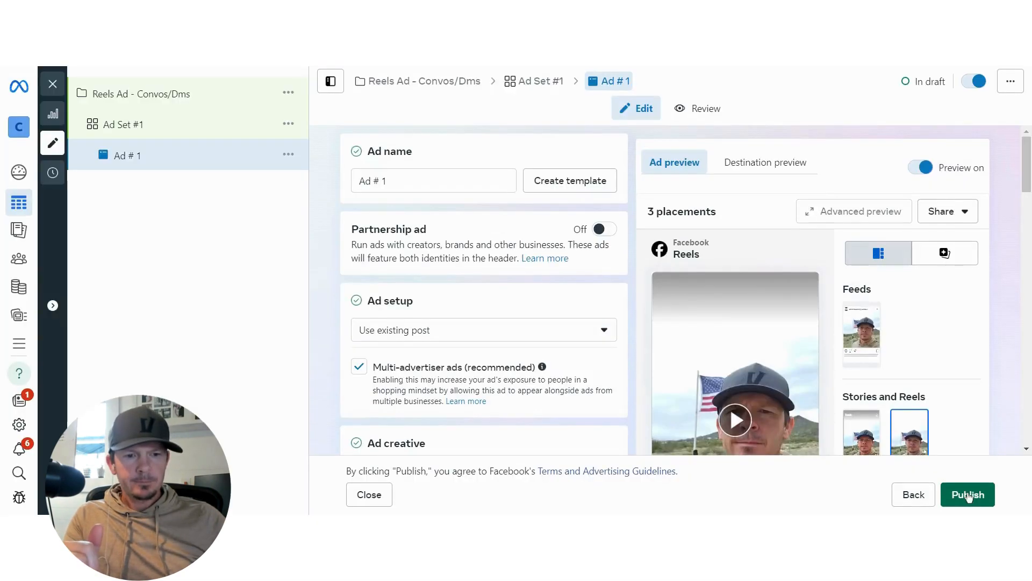
left_click(968, 495)
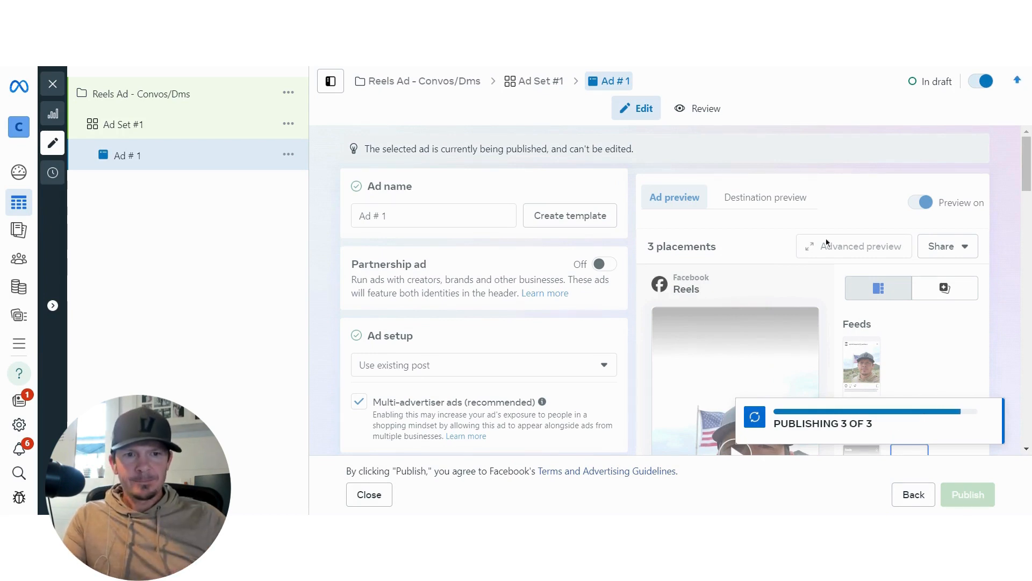
scroll(730, 401, "down", 2)
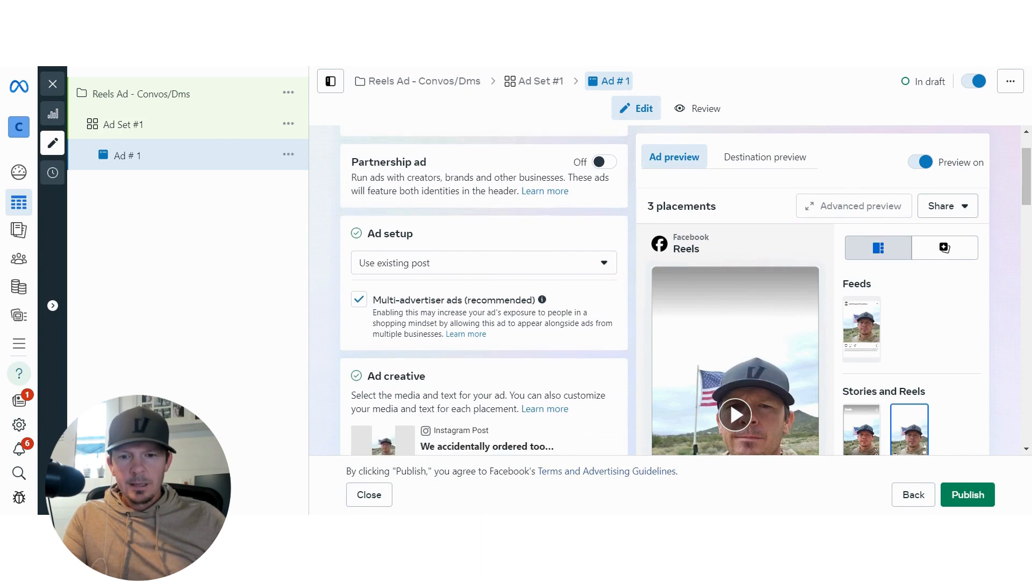
scroll(731, 401, "down", 2)
scroll(358, 380, "down", 4)
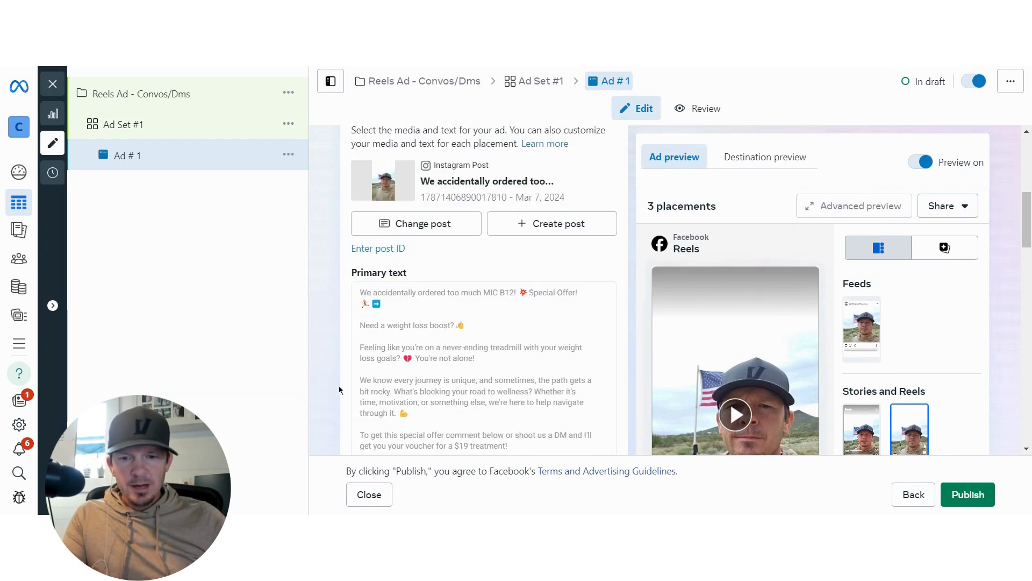